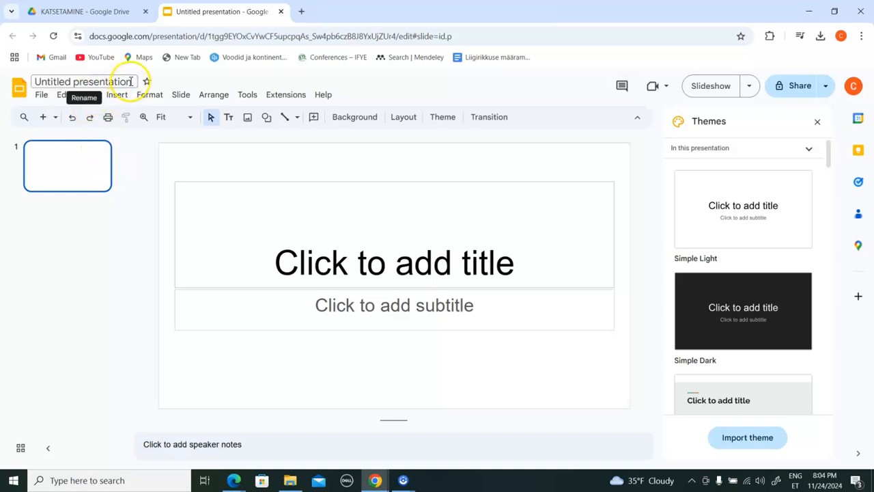
Rename the untitled presentation as "Eesti roomajad".
left_click(125, 82)
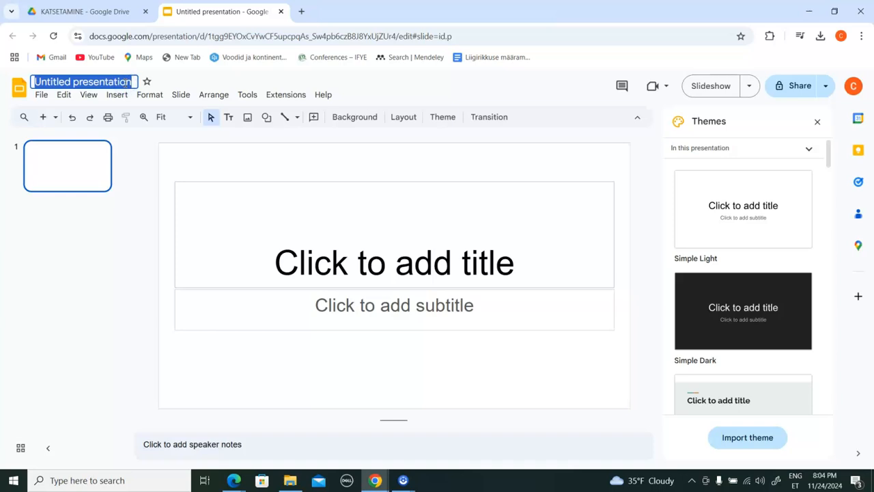
type("Eest")
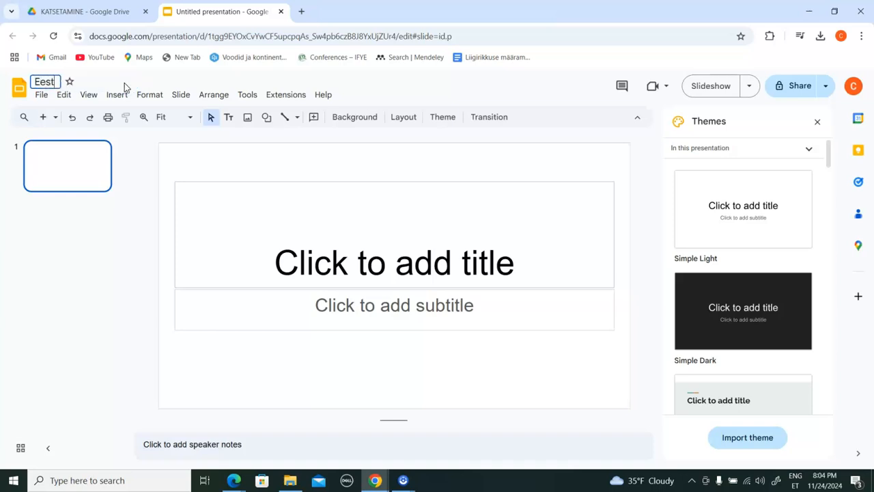
type("i roomajad")
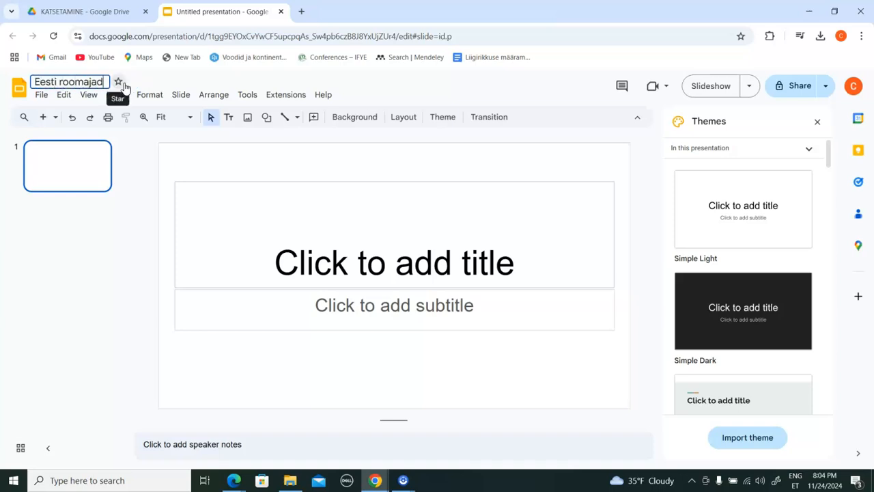
left_click(278, 225)
left_click(409, 160)
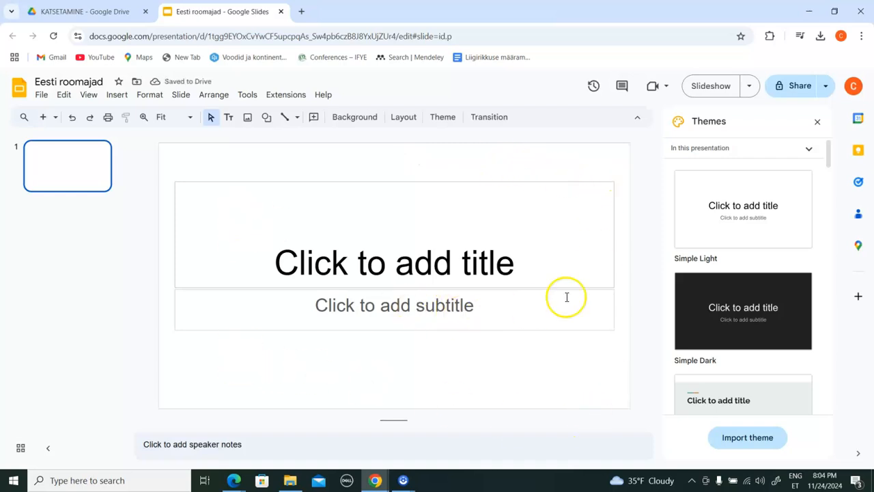
Look through the available presentation themes and close the theme selection without applying one.
scroll(742, 236, "down", 5)
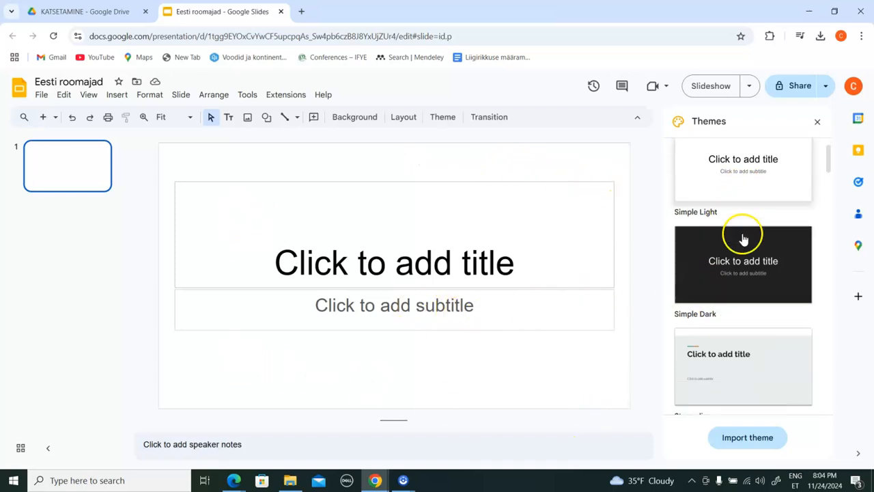
scroll(744, 250, "down", 3)
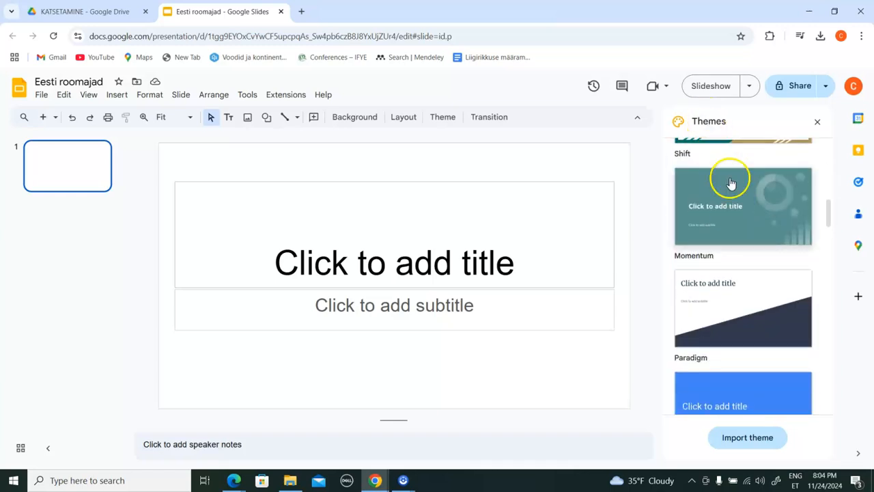
scroll(737, 223, "down", 4)
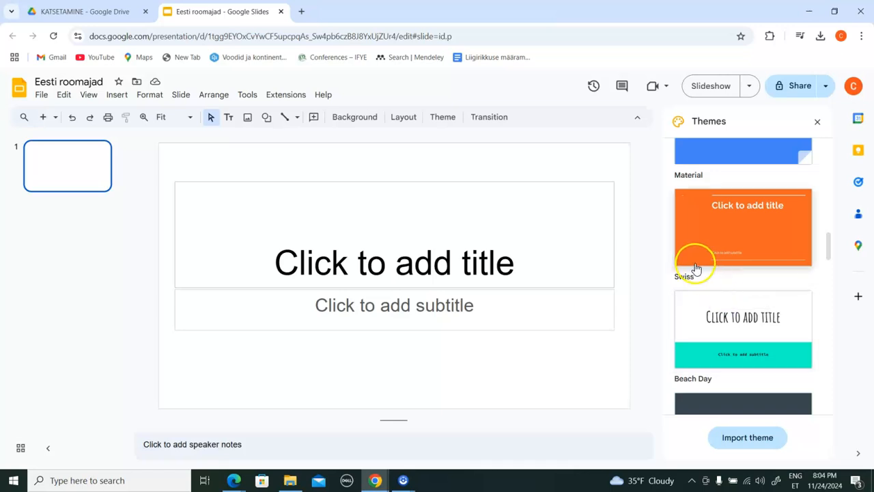
scroll(747, 357, "up", 4)
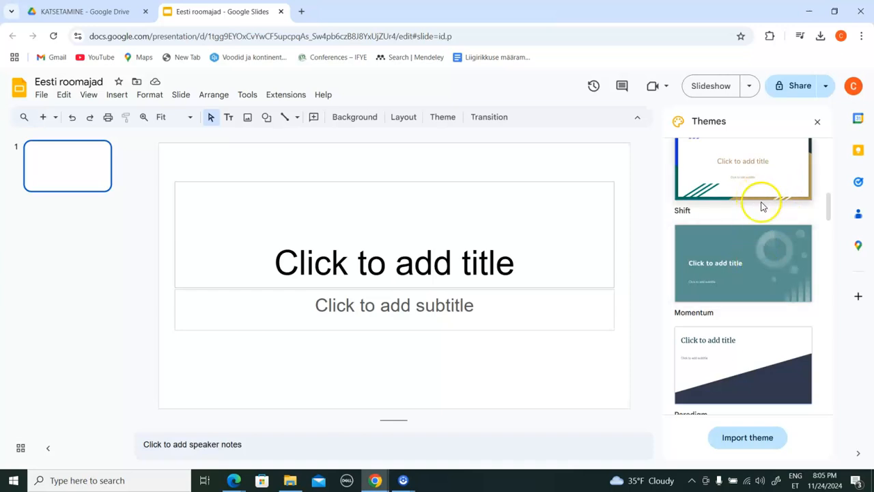
left_click(819, 123)
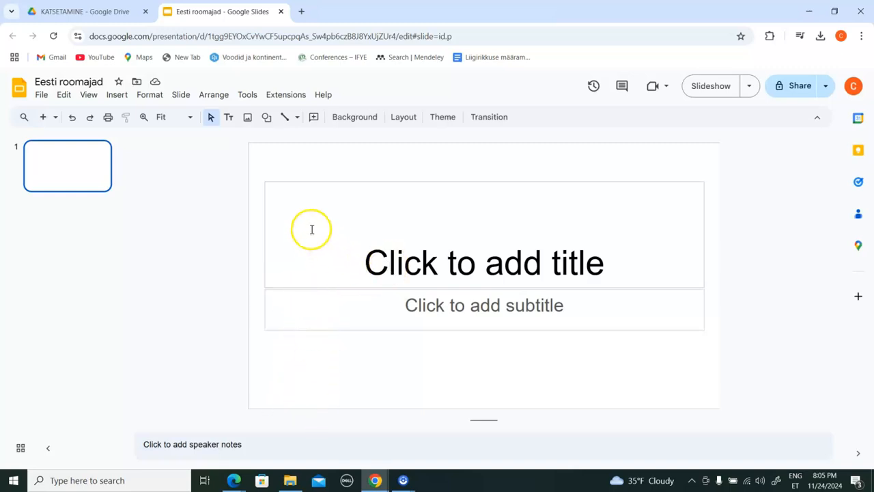
left_click(300, 211)
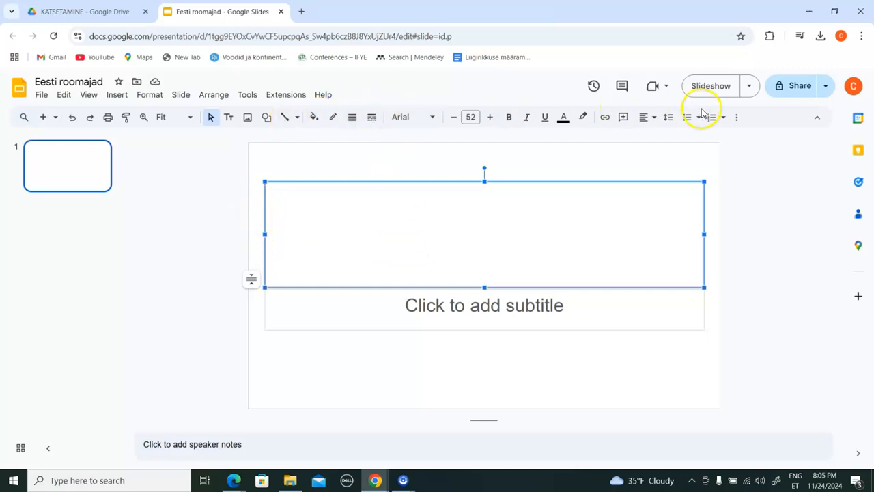
left_click(495, 319)
left_click(384, 395)
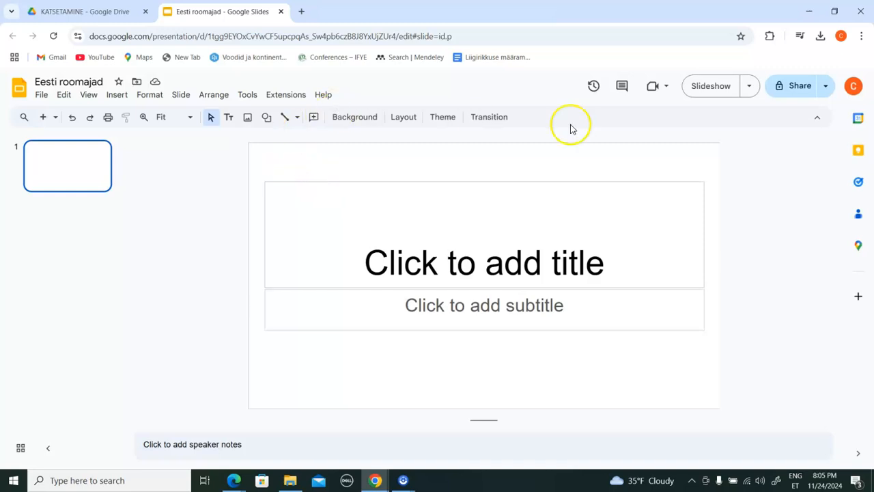
Set the slide background to a solid light green and add it to the theme.
left_click(347, 120)
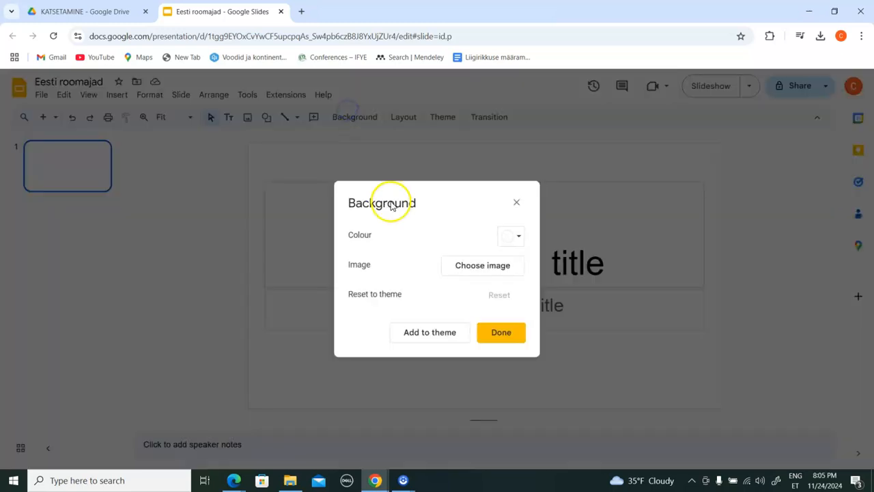
left_click(503, 244)
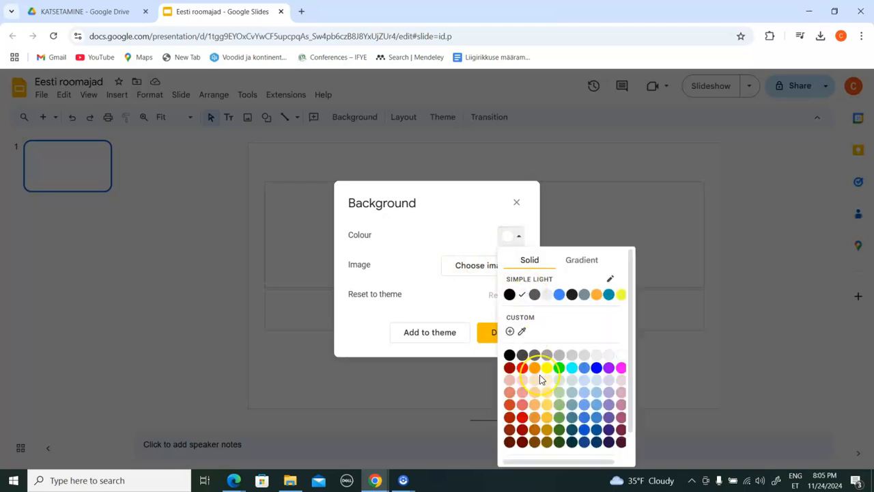
left_click(560, 381)
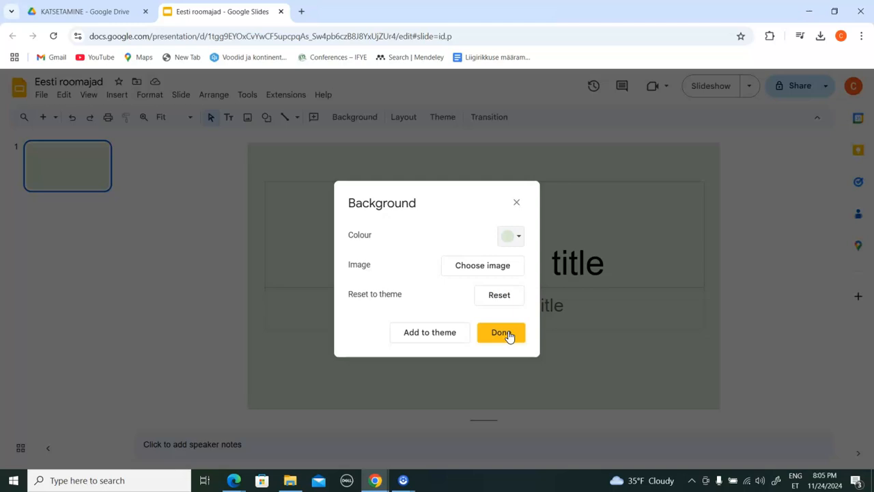
left_click(418, 338)
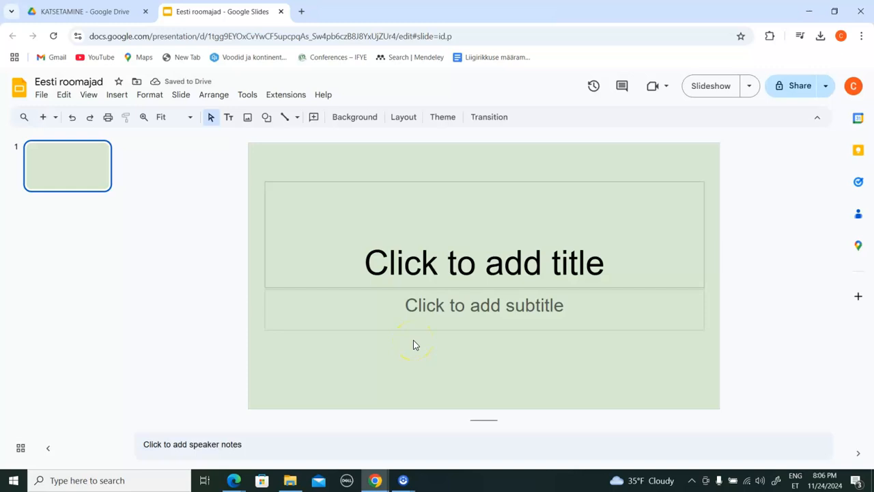
Enter "Eesti roomajad" as the title of the first slide.
left_click(483, 273)
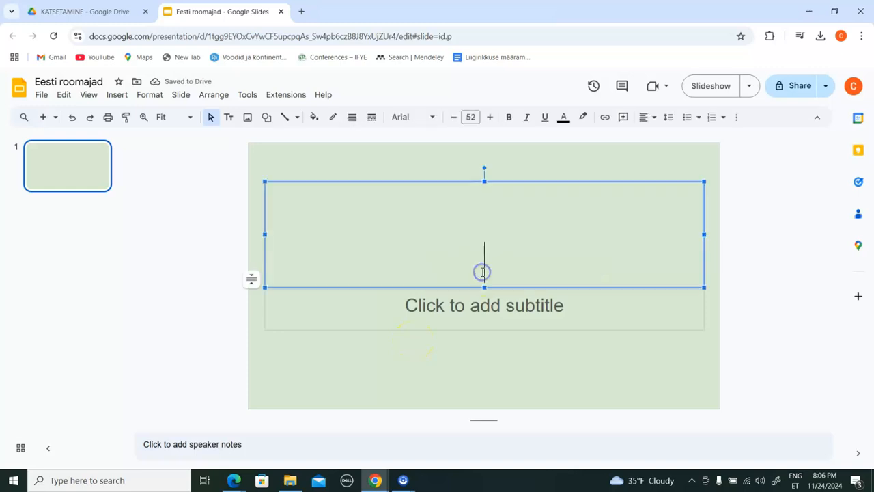
type("Eesti roomajad")
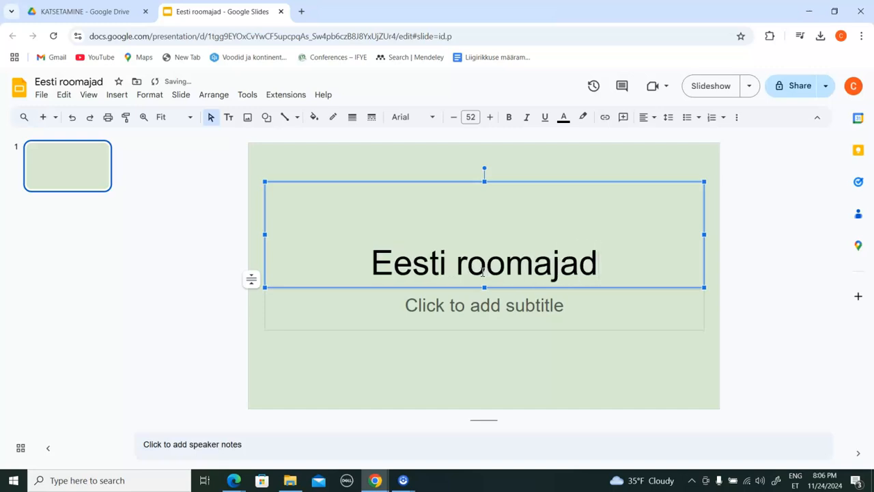
left_click(494, 326)
left_click(618, 272)
left_click(593, 263)
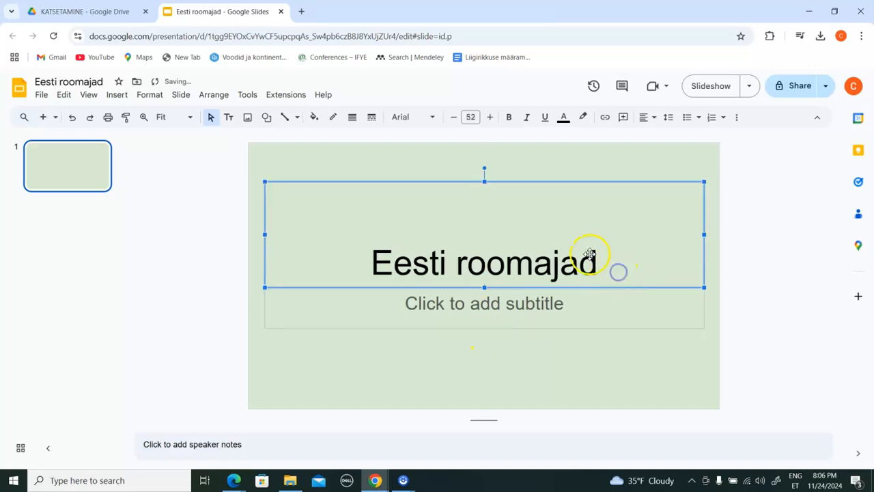
Change the font of the whole slide title to Bree Serif.
left_click(373, 263)
left_click_drag(373, 263, 624, 285)
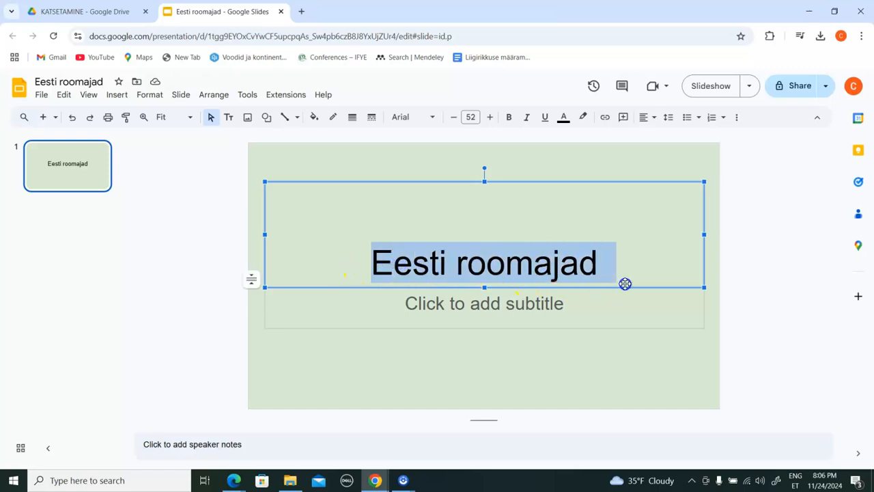
left_click(415, 116)
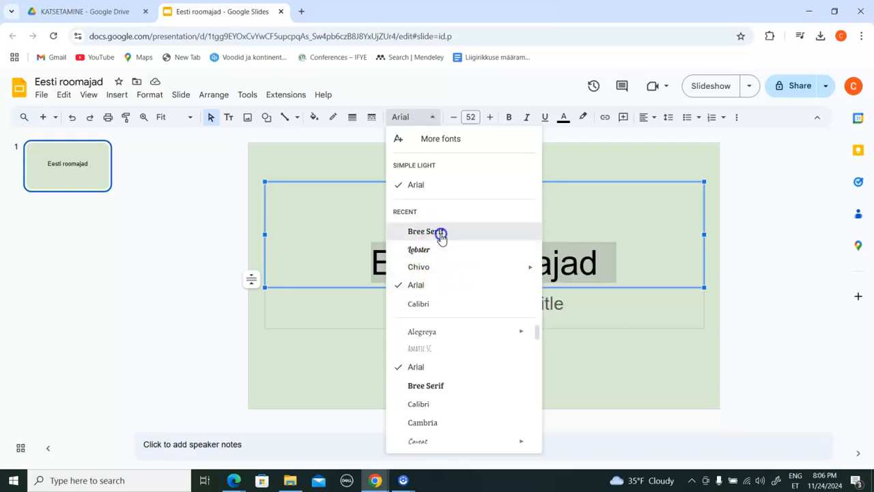
left_click(441, 233)
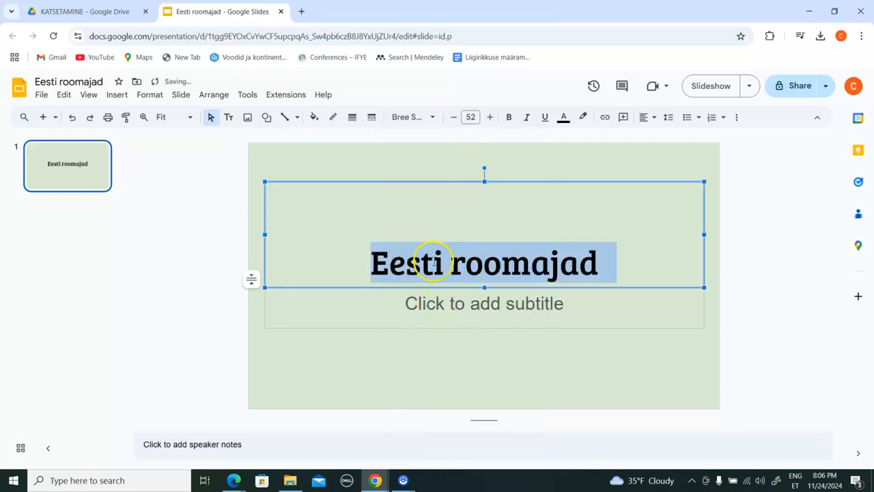
Increase the slide title's font size to 58 and deselect the title.
left_click(488, 117)
left_click(489, 117)
left_click(488, 116)
left_click(489, 117)
left_click(489, 116)
left_click(489, 117)
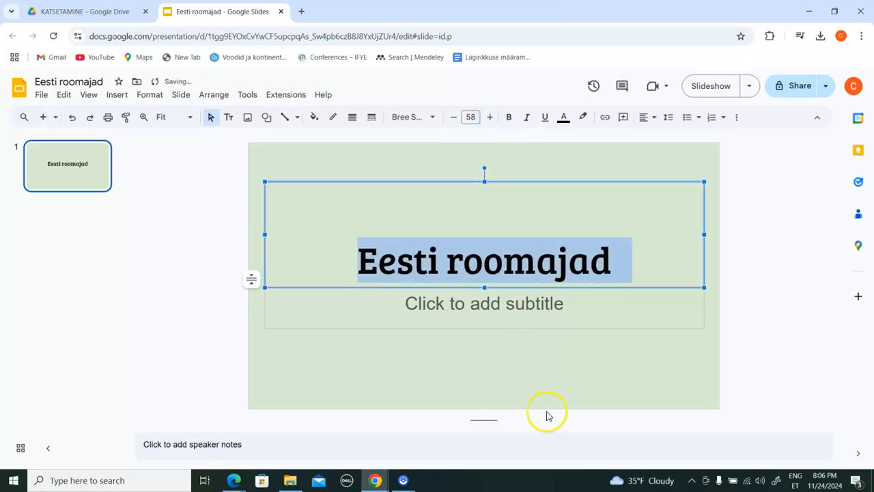
left_click(538, 370)
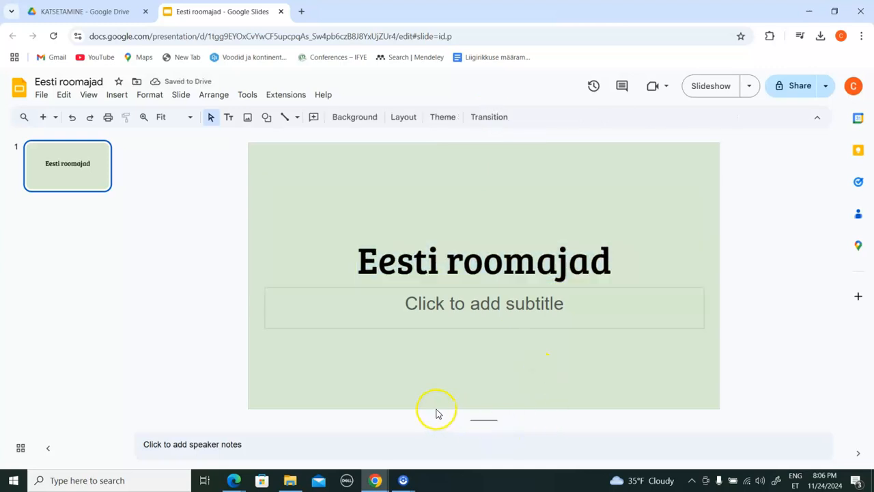
Delete the empty subtitle placeholder from the title slide.
left_click(492, 303)
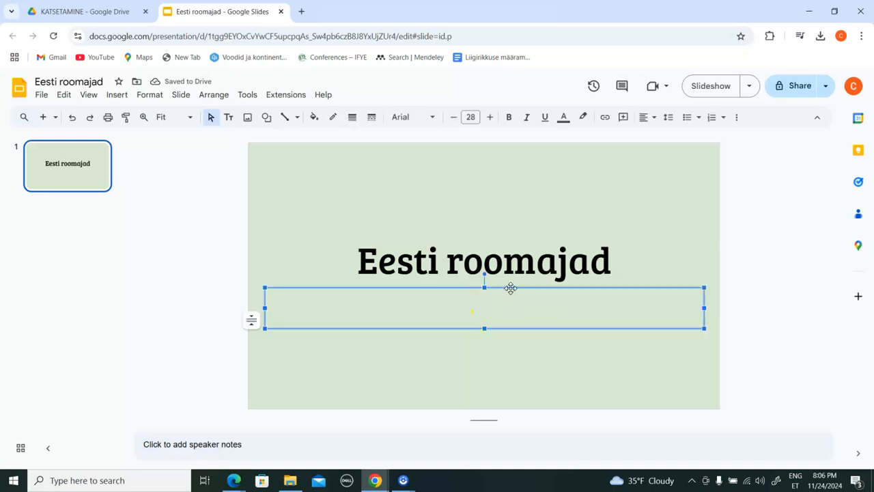
left_click(513, 287)
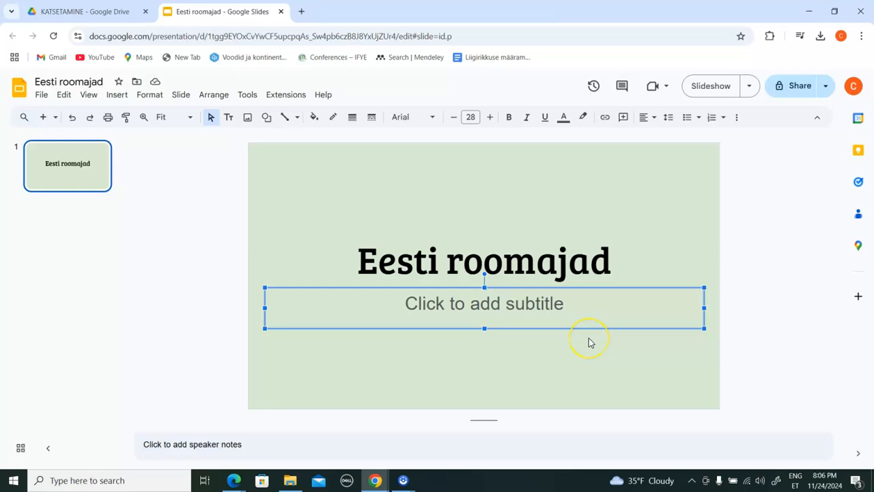
key("Delete")
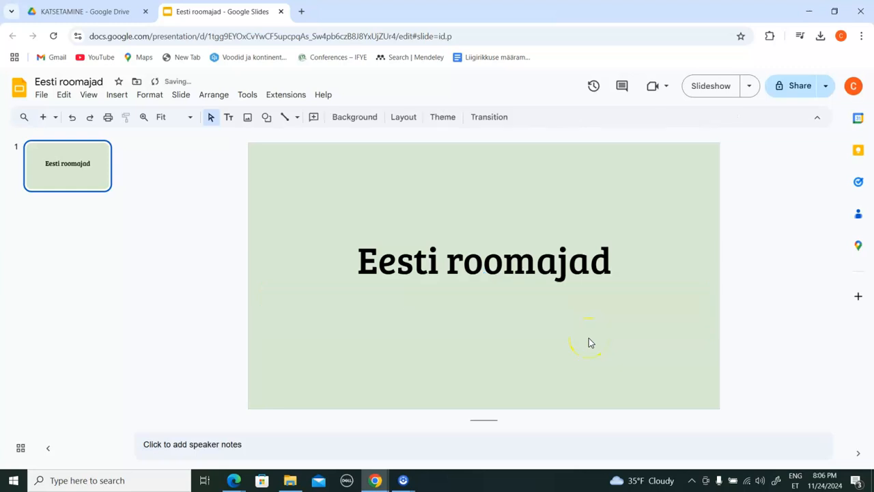
Change the text colour of the whole slide title to dark green.
left_click(487, 260)
left_click_drag(599, 259, 362, 235)
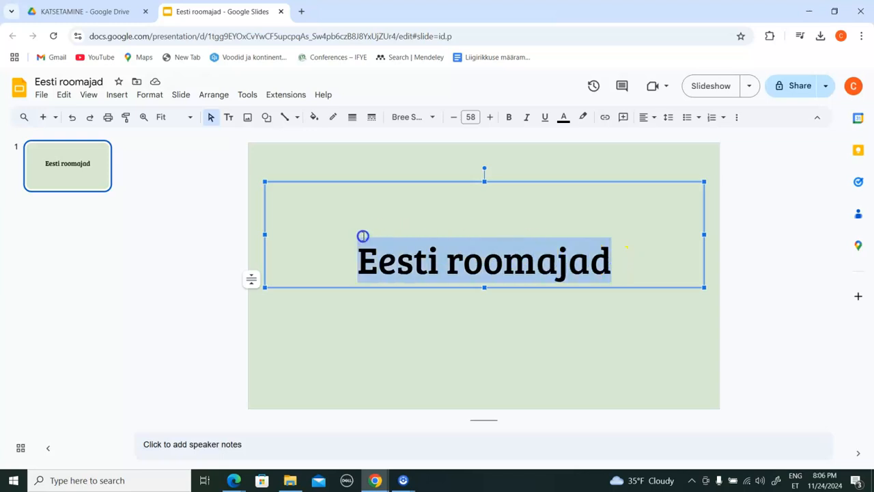
left_click(564, 121)
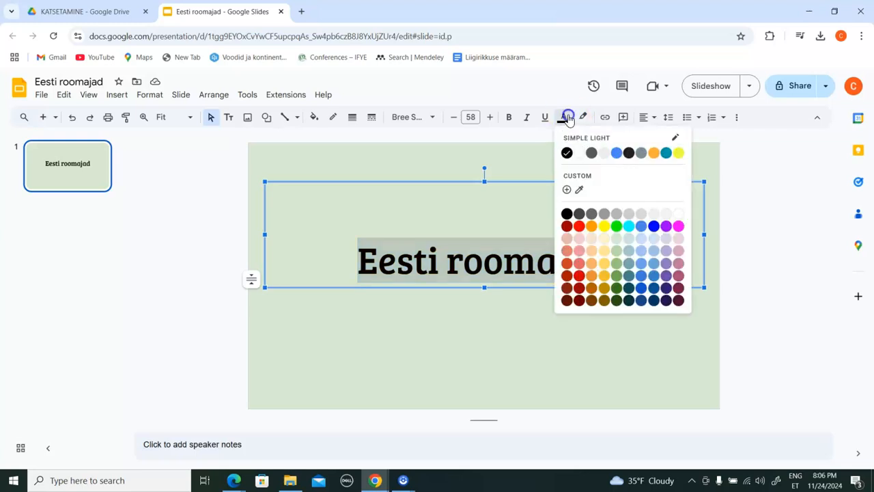
left_click(617, 288)
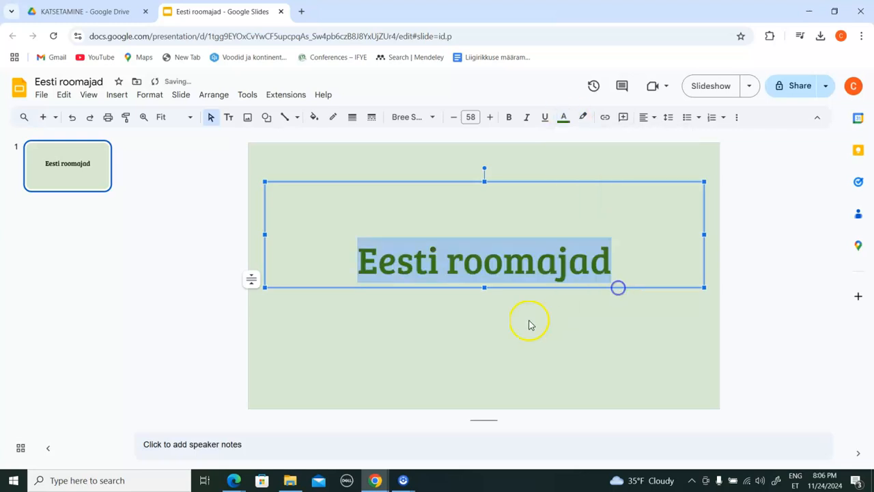
Make the slide title bold, and try italic and underline on it, removing both again.
left_click(528, 118)
left_click(528, 119)
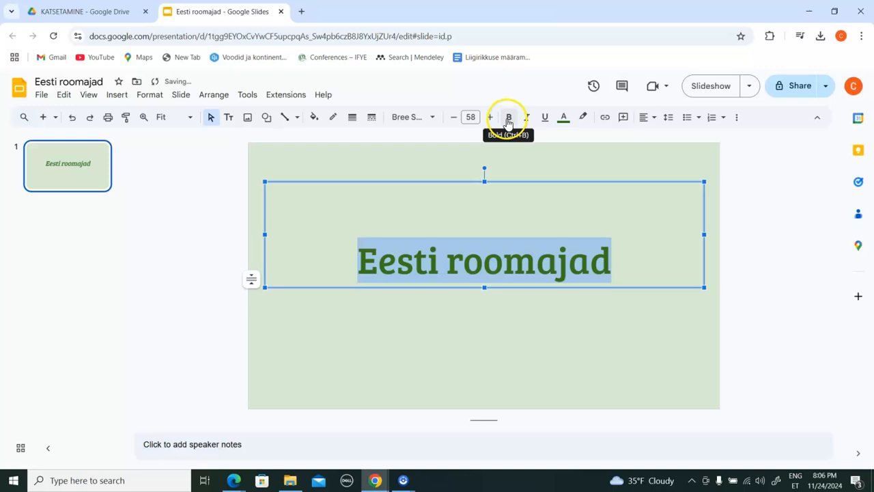
left_click(508, 118)
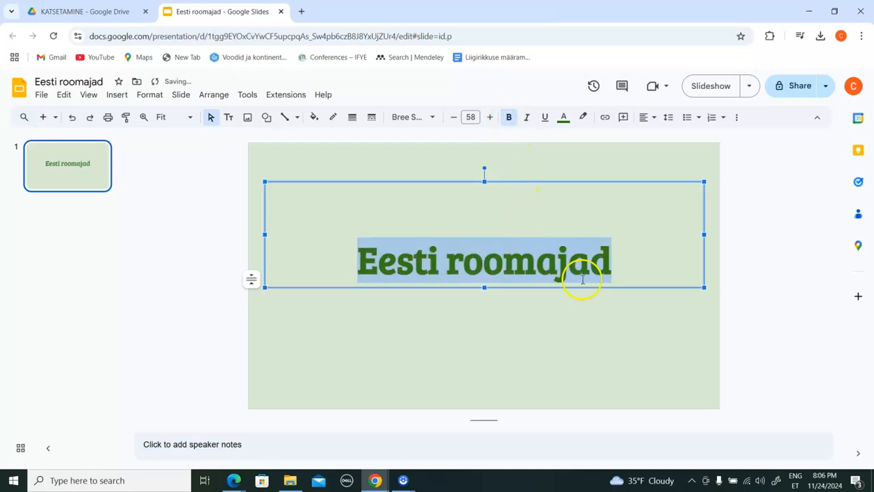
left_click(546, 118)
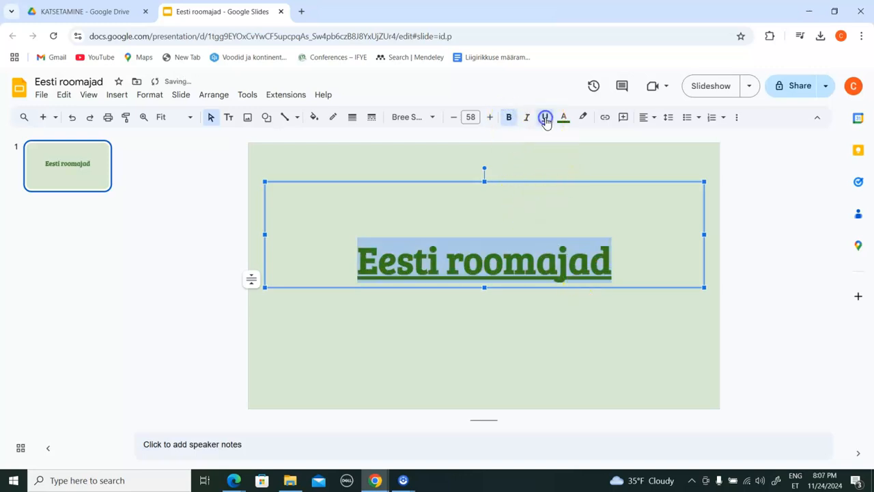
left_click(546, 118)
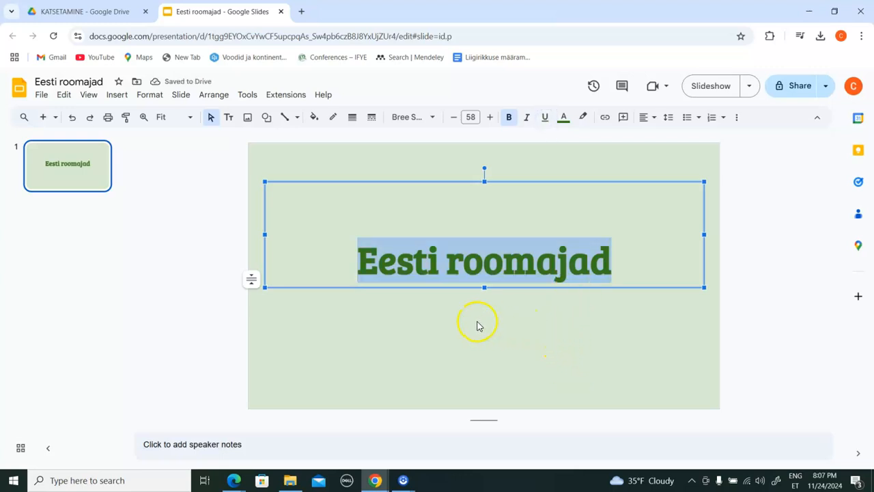
Try left and right alignment on the slide title, return it to centred, and show the alignment options again.
left_click(646, 118)
left_click(648, 136)
left_click(647, 118)
left_click(677, 137)
left_click(646, 118)
left_click(663, 137)
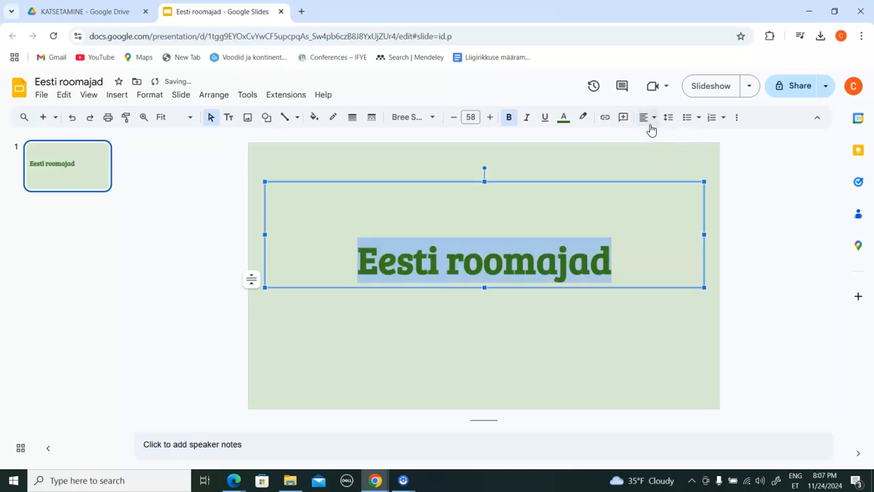
left_click(655, 119)
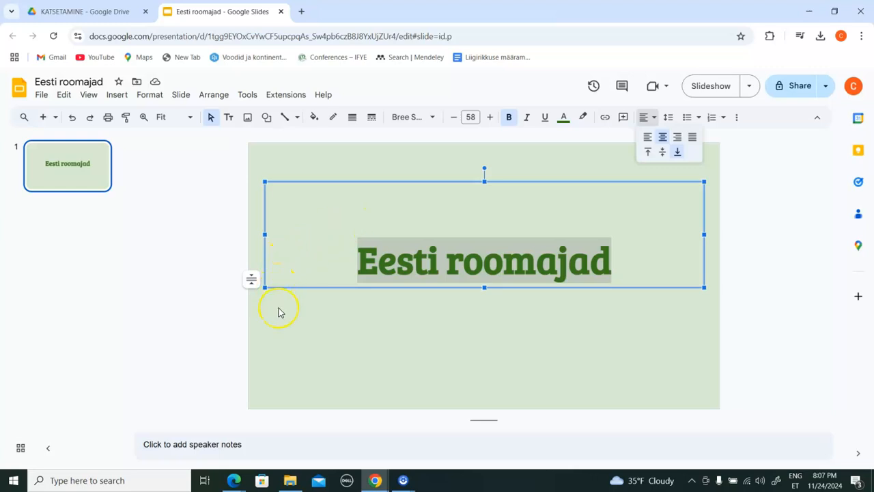
left_click(343, 368)
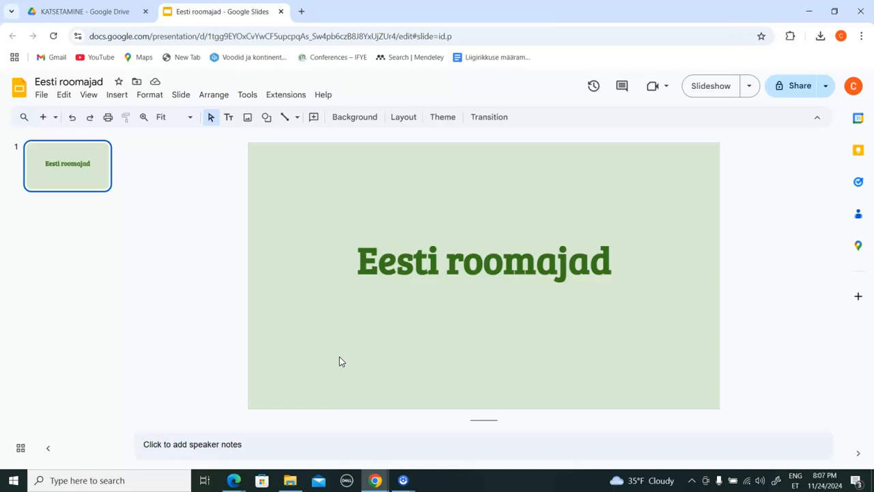
left_click(228, 117)
left_click_drag(375, 297, 604, 332)
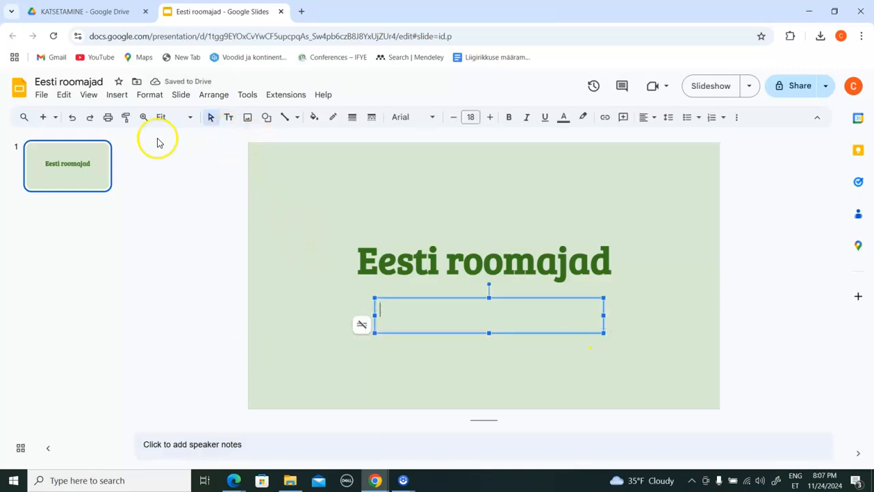
left_click(72, 117)
Add a wide text box just below the slide title and enter "Autor" followed by the author's full name.
left_click(229, 118)
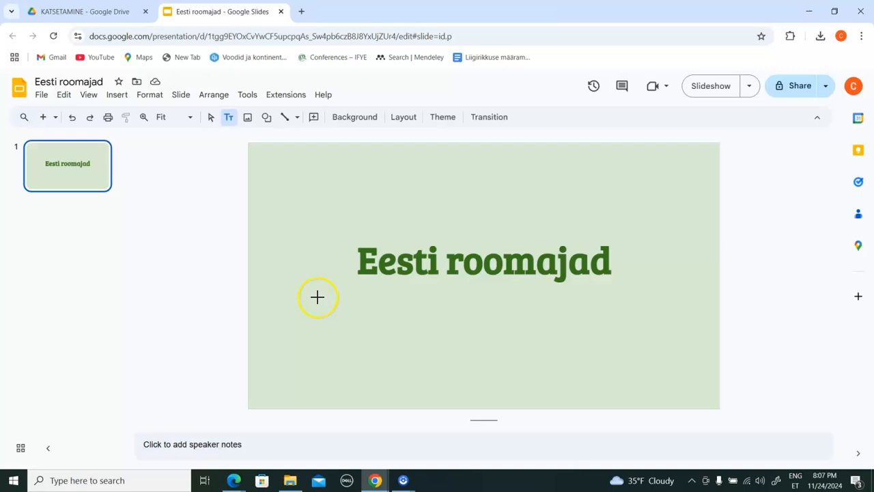
left_click_drag(317, 298, 622, 336)
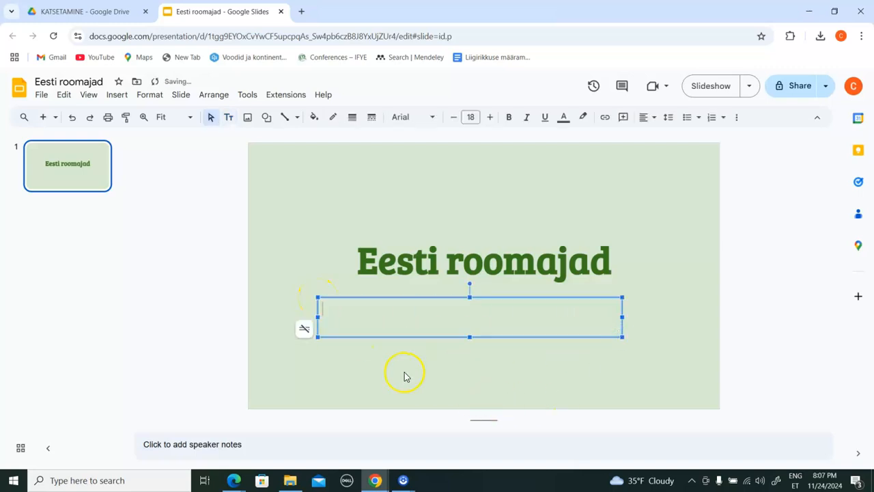
type("Autor Marta maasi")
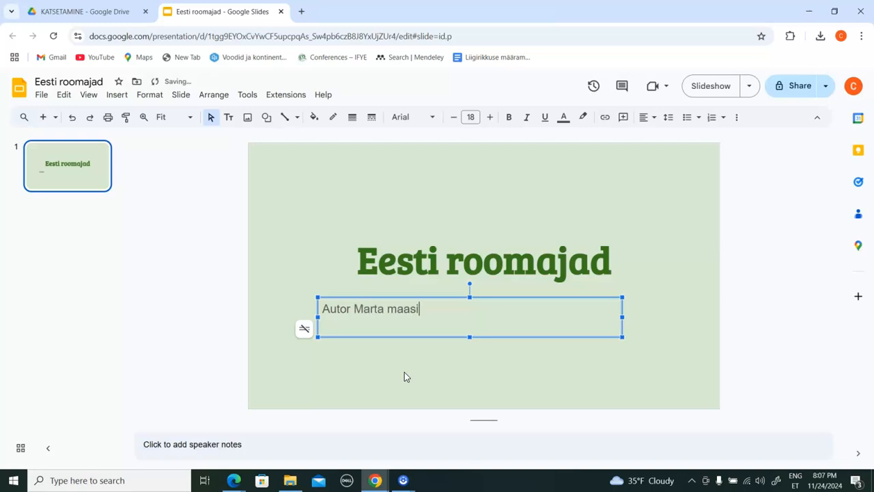
key("BackSpace")
key("BackSpace")
key("BackSpace")
key("BackSpace")
key("BackSpace")
key("BackSpace")
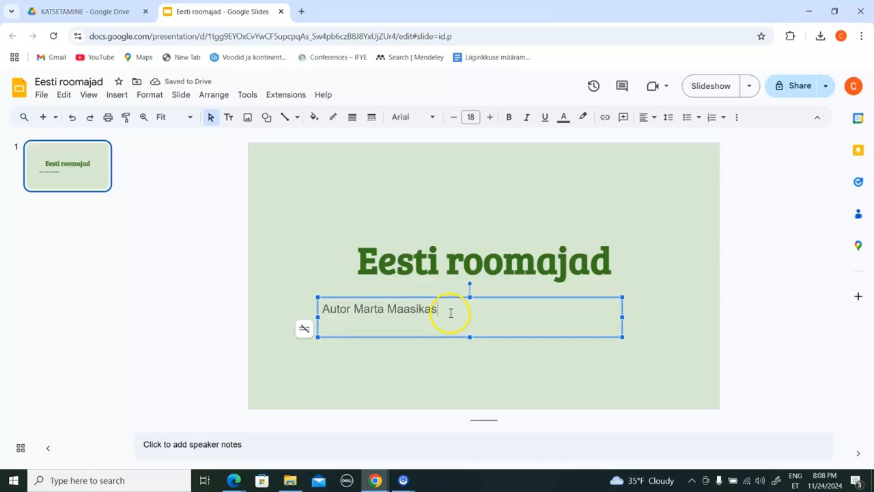
Set the whole author line to font size 21 and colour its text medium green.
left_click_drag(449, 311, 326, 299)
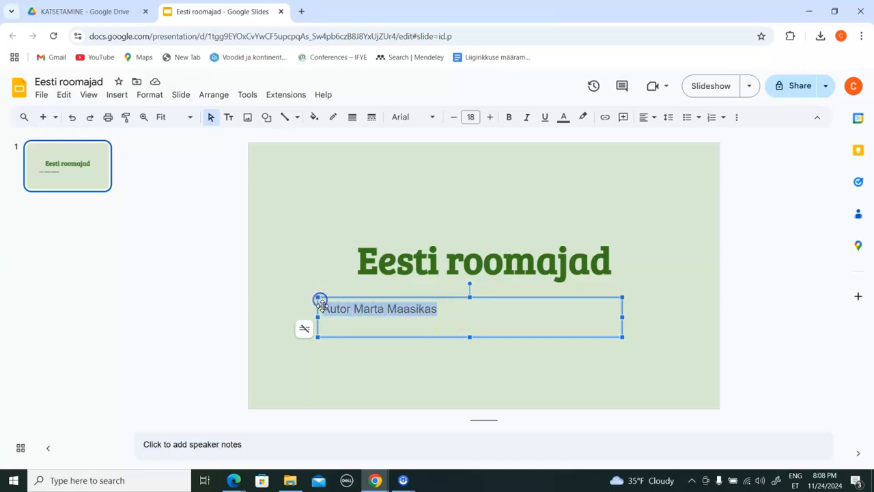
left_click(490, 116)
left_click(490, 117)
left_click(490, 117)
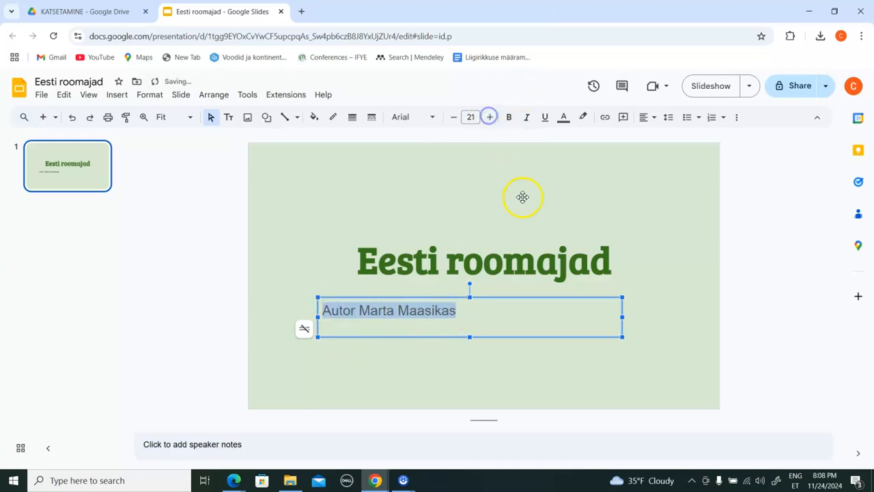
left_click(564, 118)
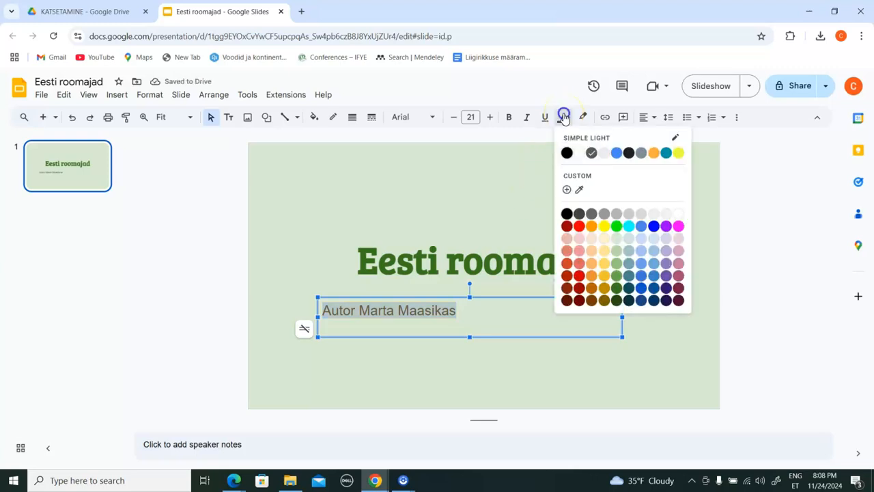
left_click(615, 277)
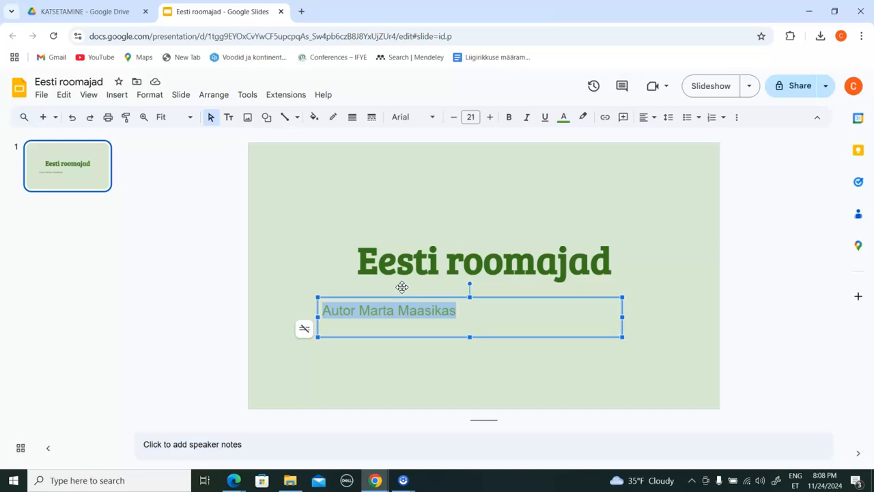
Change the author line's font to Bree Serif and make it bold.
left_click(400, 117)
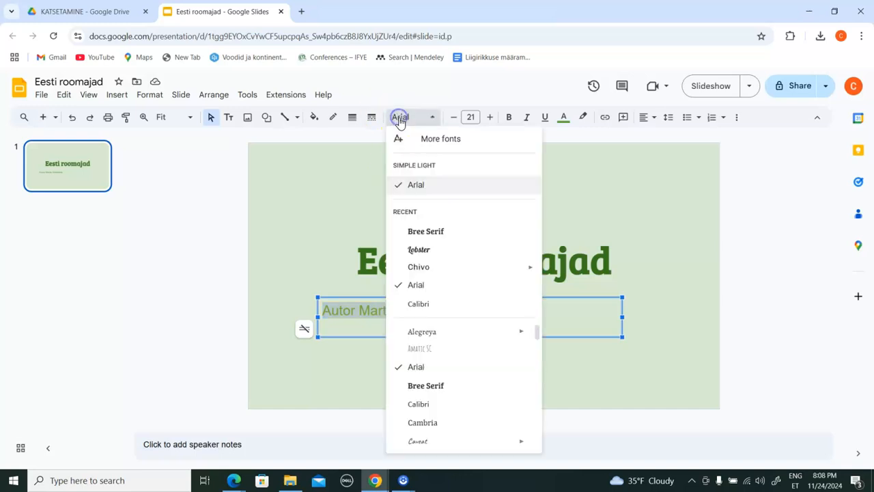
left_click(469, 231)
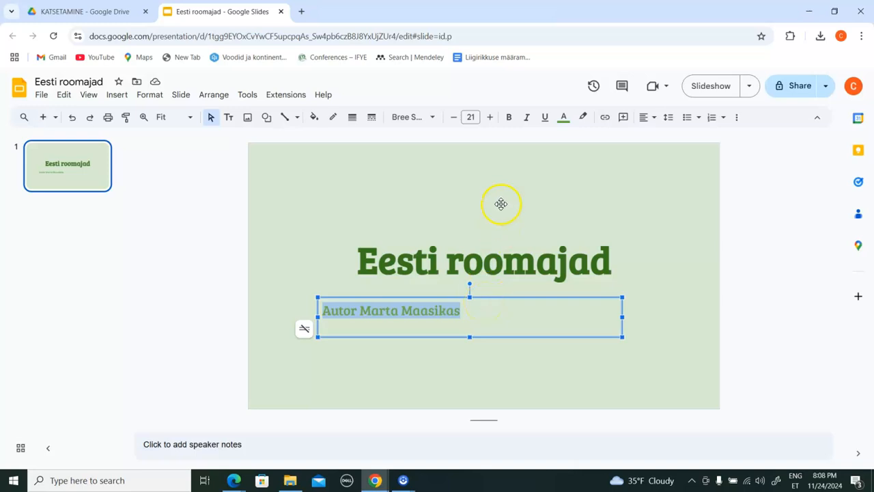
left_click(509, 117)
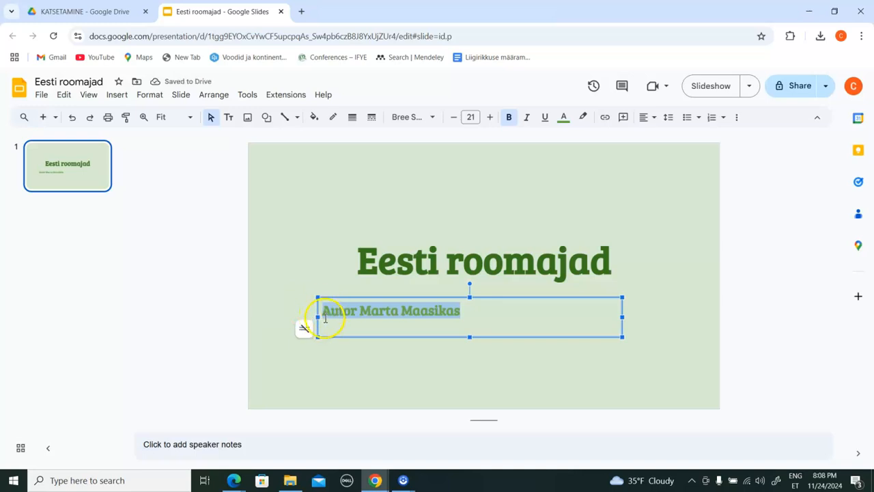
Centre the author line horizontally within its text box.
left_click(647, 117)
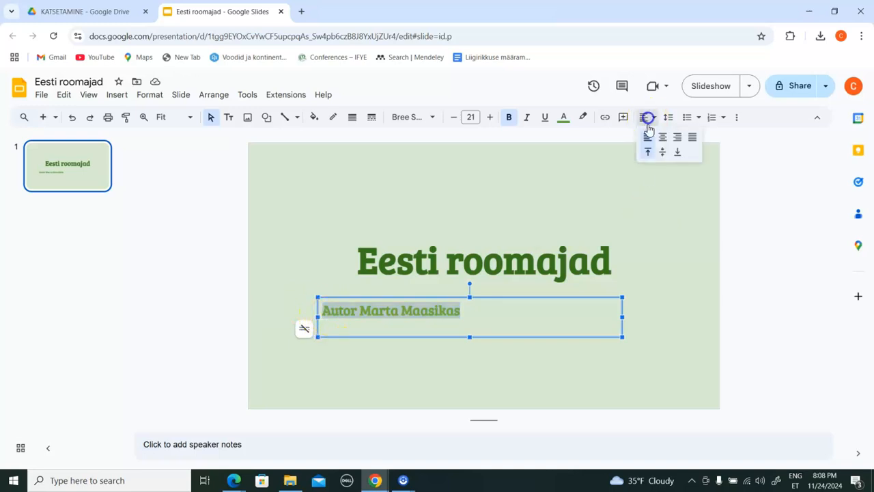
left_click(663, 137)
left_click(661, 308)
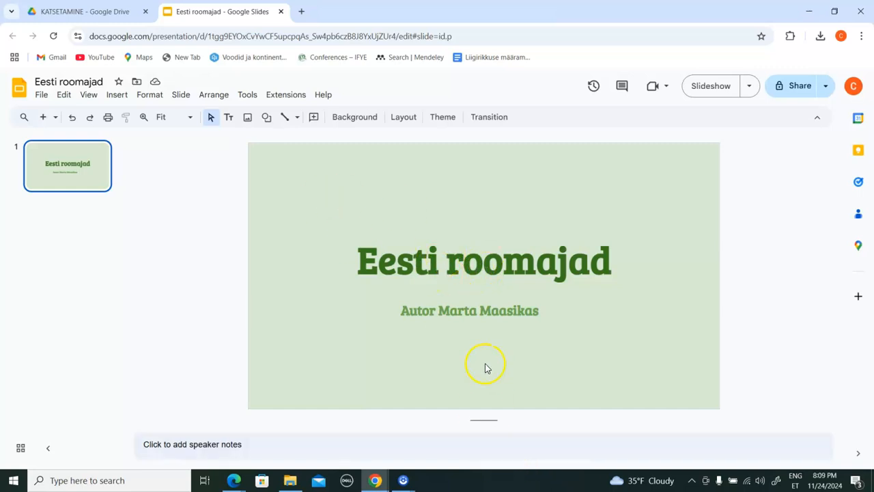
Move the slide title's text box slightly up to leave more space above the author line.
left_click(495, 267)
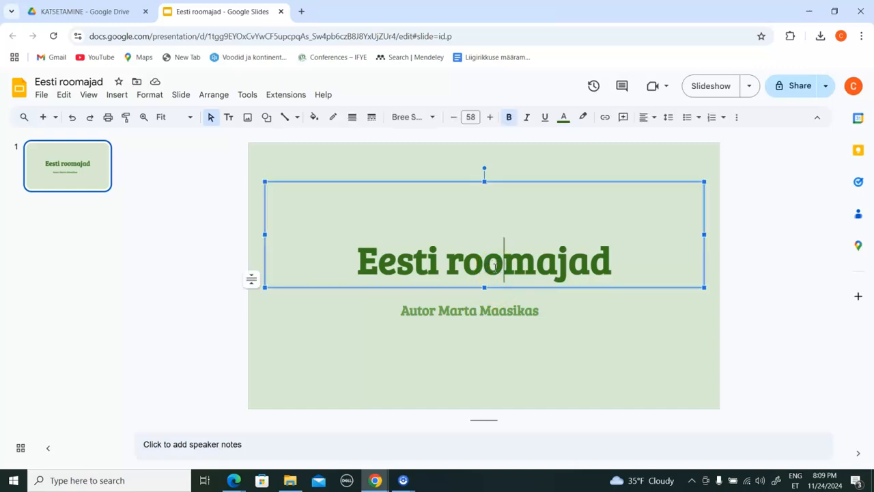
left_click(503, 376)
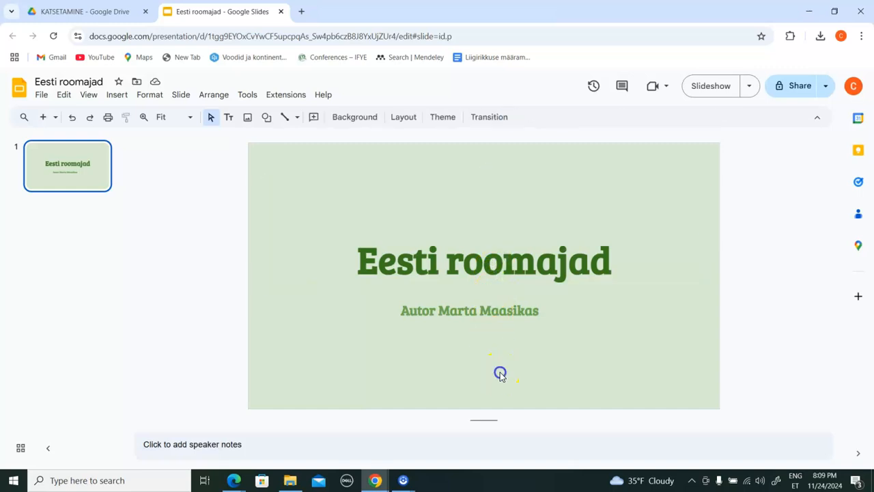
left_click(487, 256)
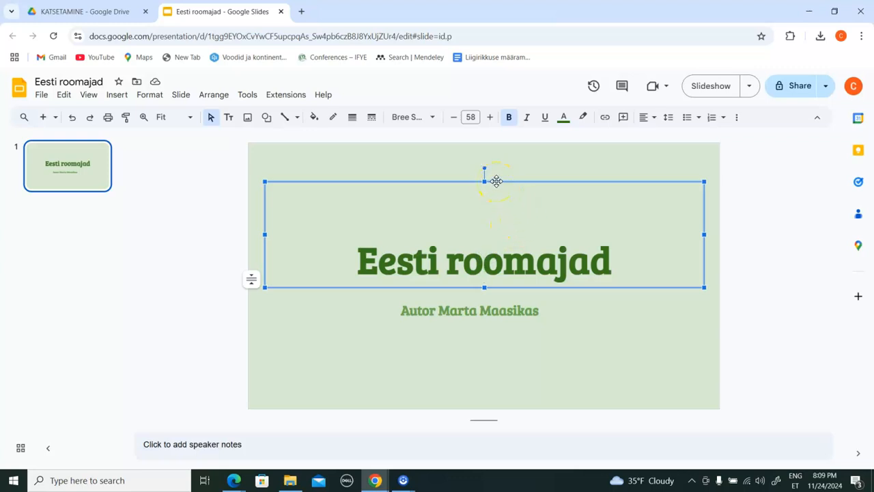
left_click_drag(496, 181, 495, 164)
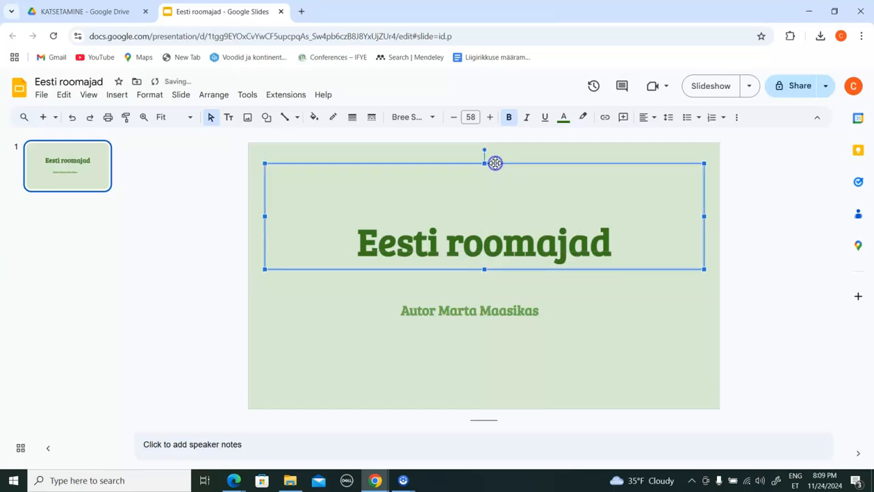
left_click(559, 309)
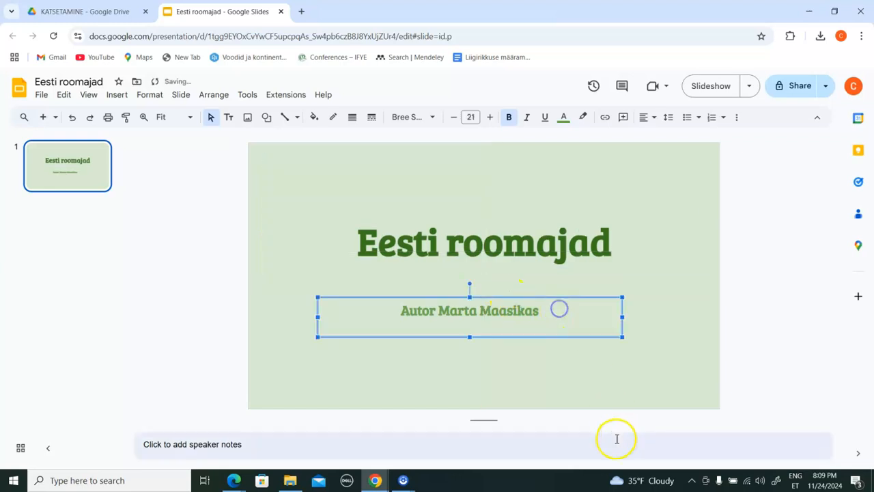
left_click(457, 388)
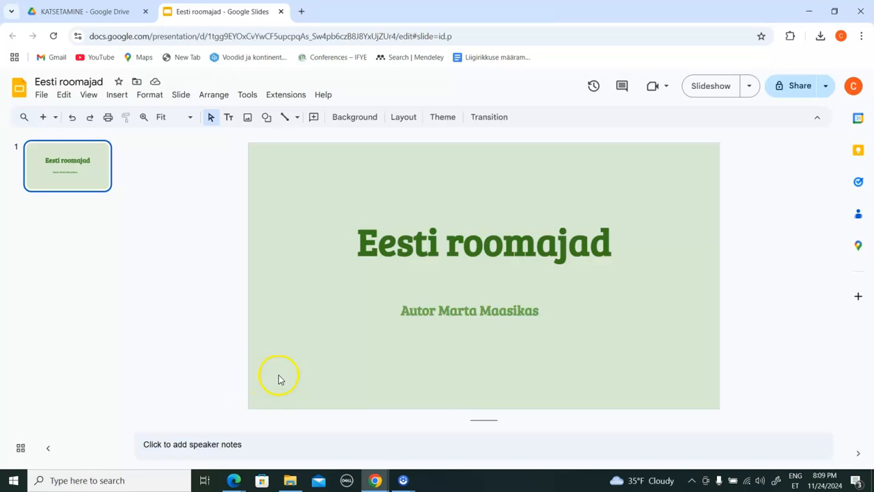
Add a second slide with the Blank layout after the title slide.
left_click(56, 117)
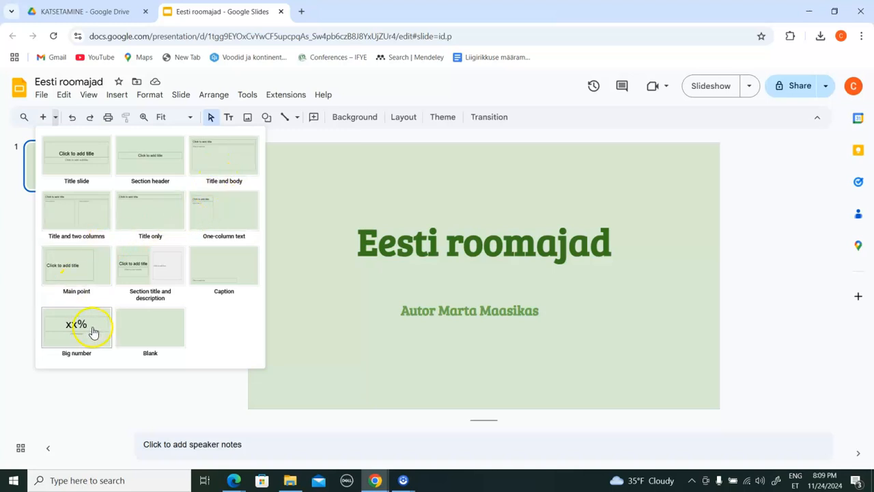
left_click(173, 341)
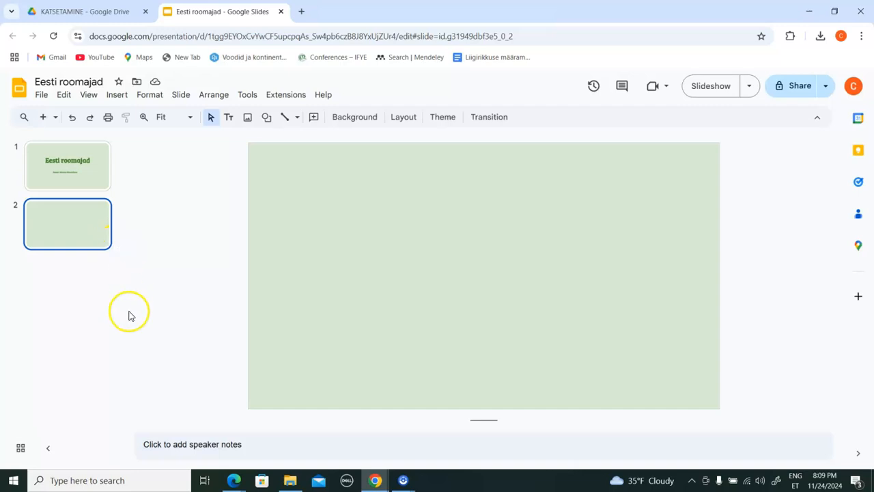
left_click(117, 96)
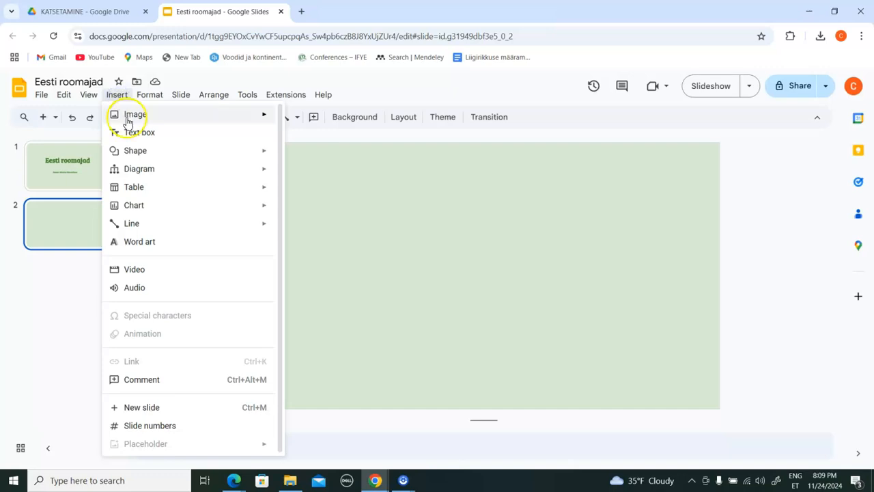
mouse_move(124, 118)
left_click(55, 305)
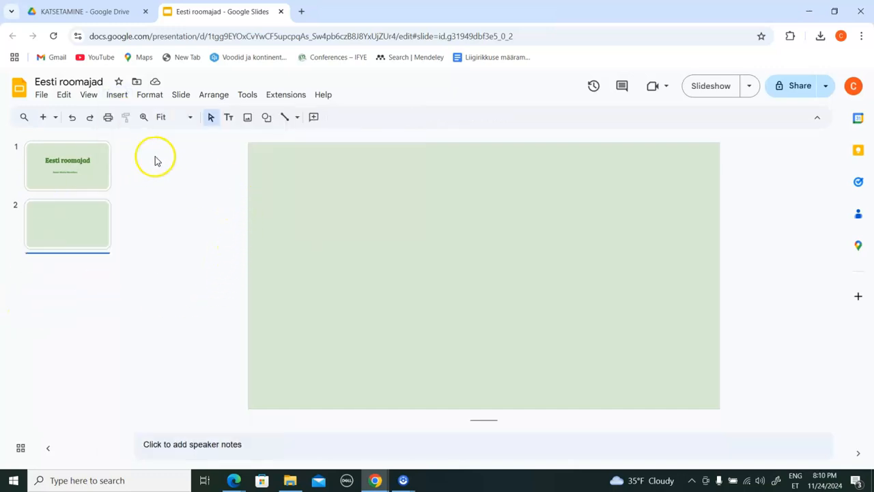
left_click(118, 95)
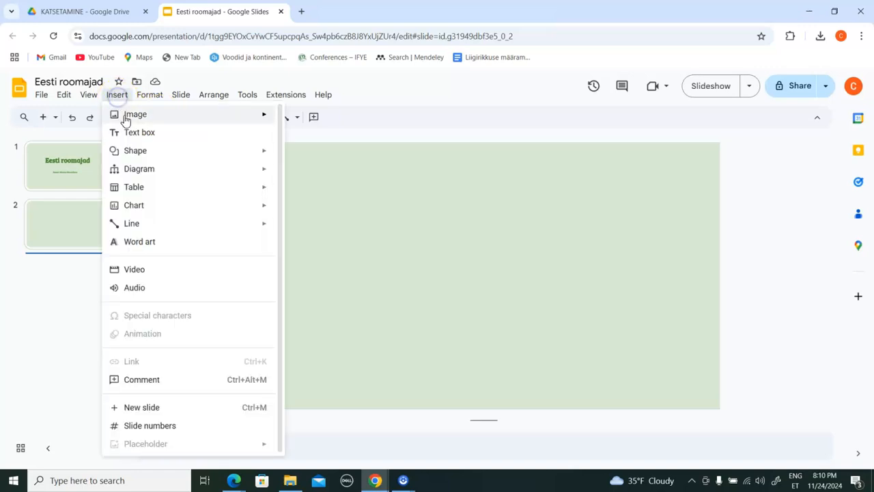
mouse_move(125, 119)
left_click(59, 326)
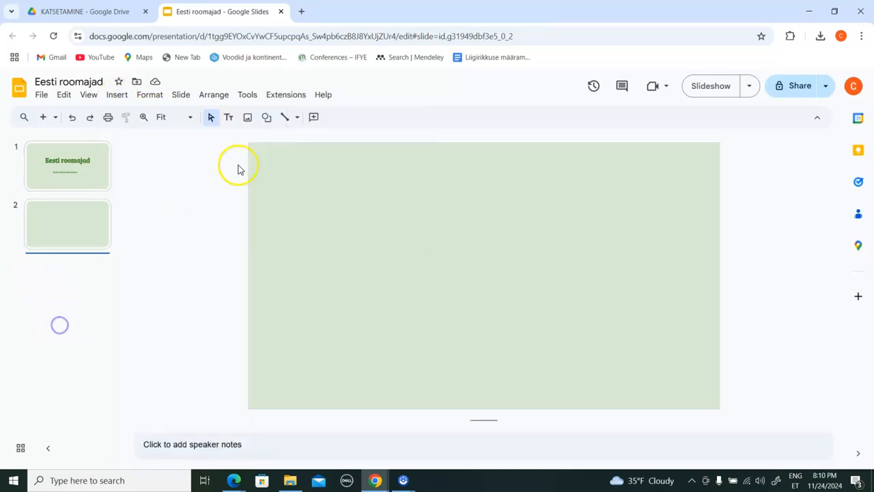
Insert the picture "images (1)" from the computer's Downloads folder onto the blank second slide.
left_click(248, 118)
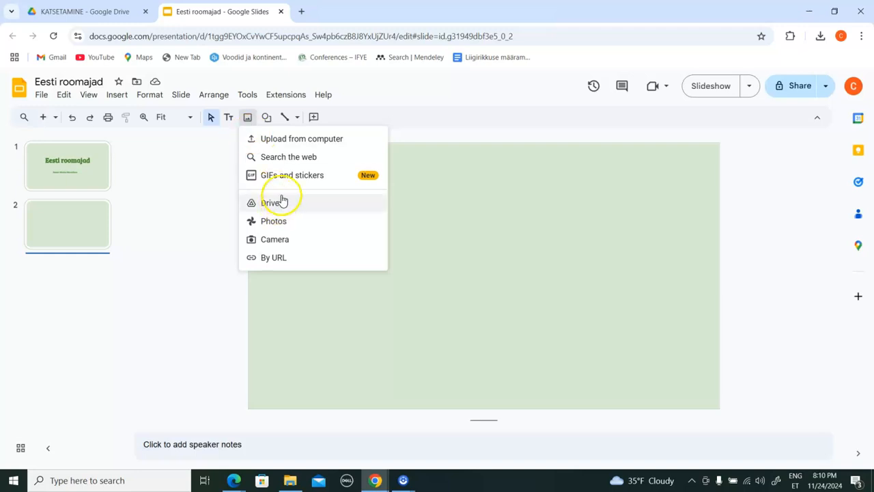
left_click(276, 144)
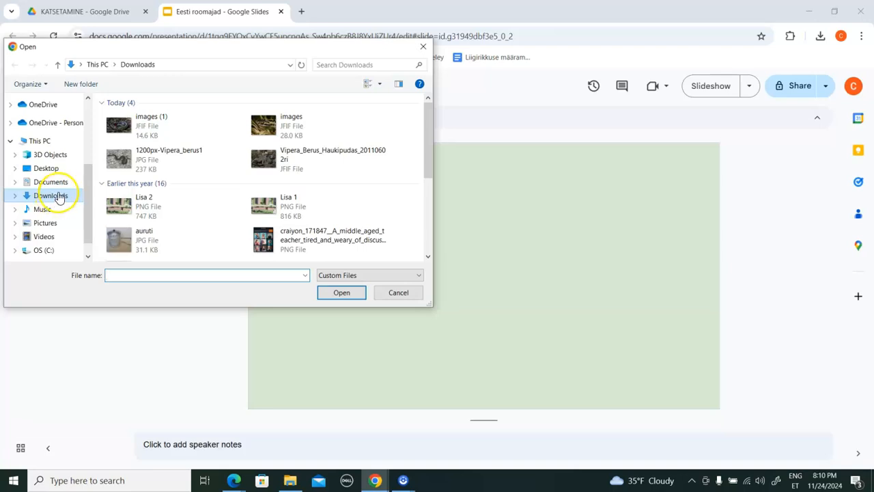
left_click(57, 210)
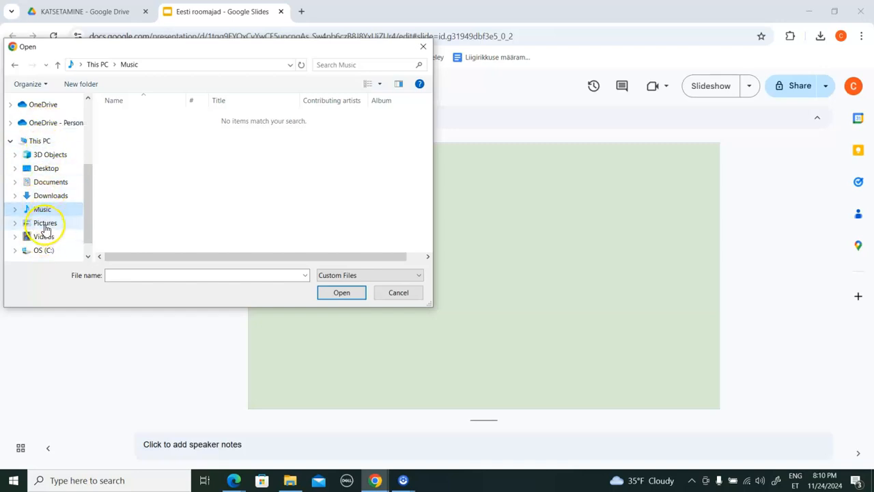
left_click(43, 197)
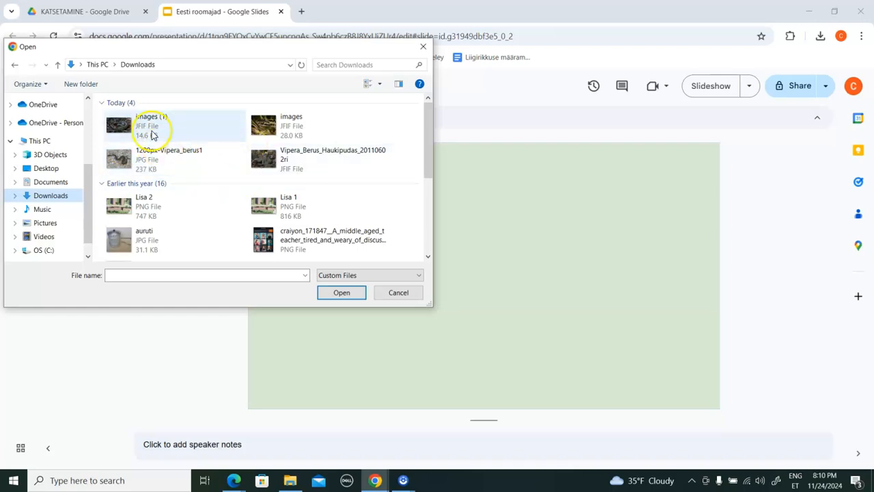
left_click(121, 123)
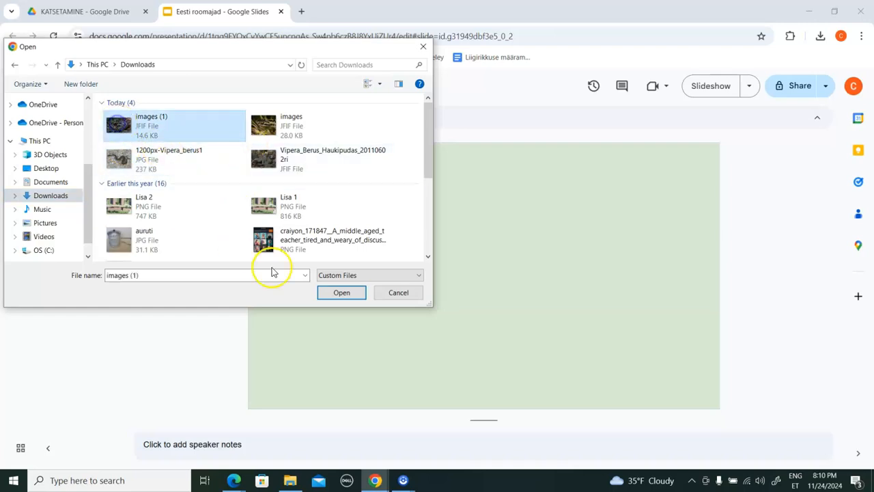
left_click(338, 293)
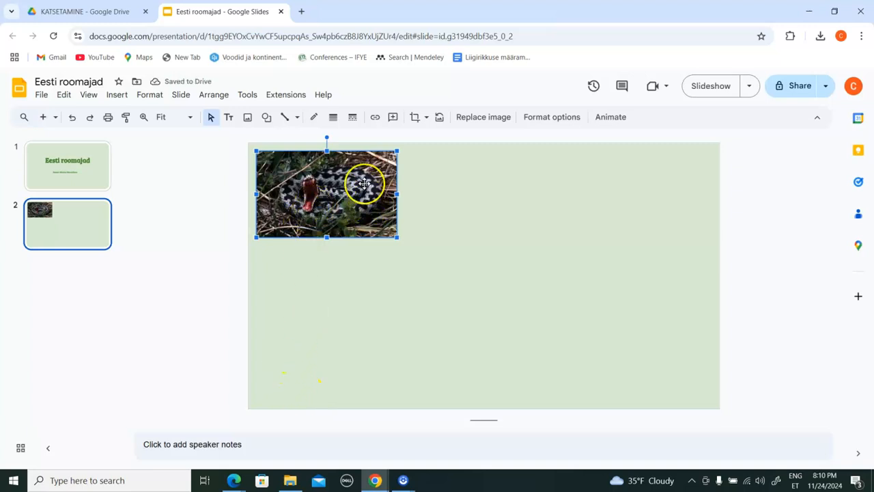
Move the snake picture to the slide's lower-right corner and enlarge it proportionally to nearly half the slide's width.
left_click_drag(364, 184, 678, 347)
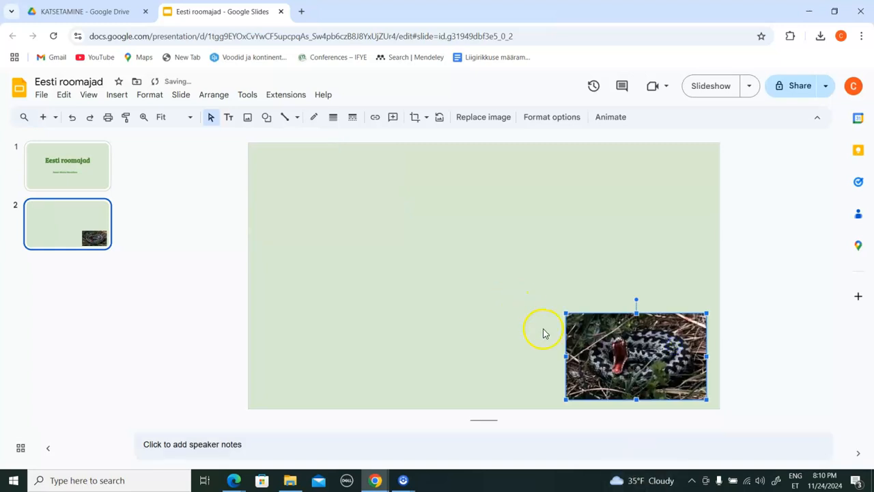
left_click_drag(566, 313, 511, 267)
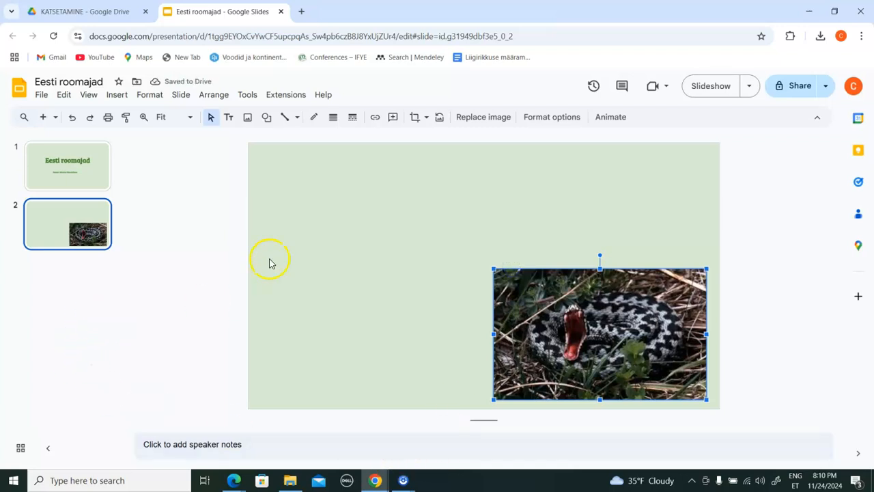
Insert the picture "images" from the computer's Downloads folder onto the second slide.
left_click(209, 250)
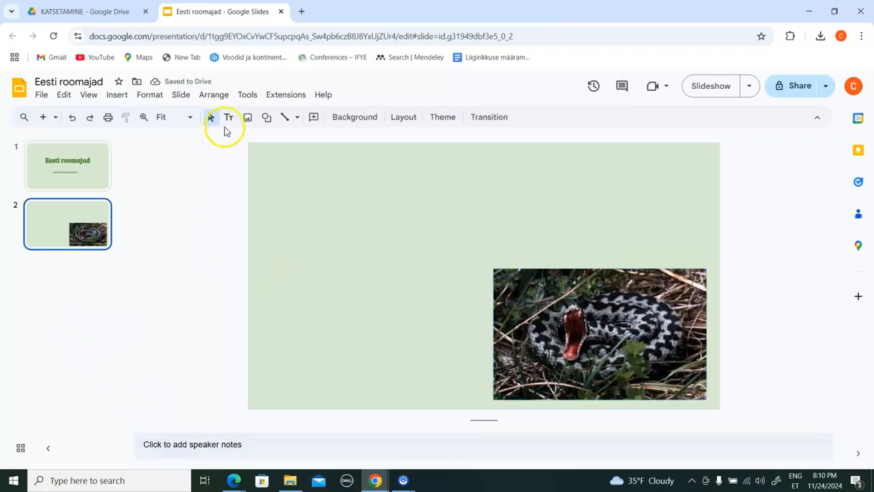
left_click(248, 117)
left_click(258, 140)
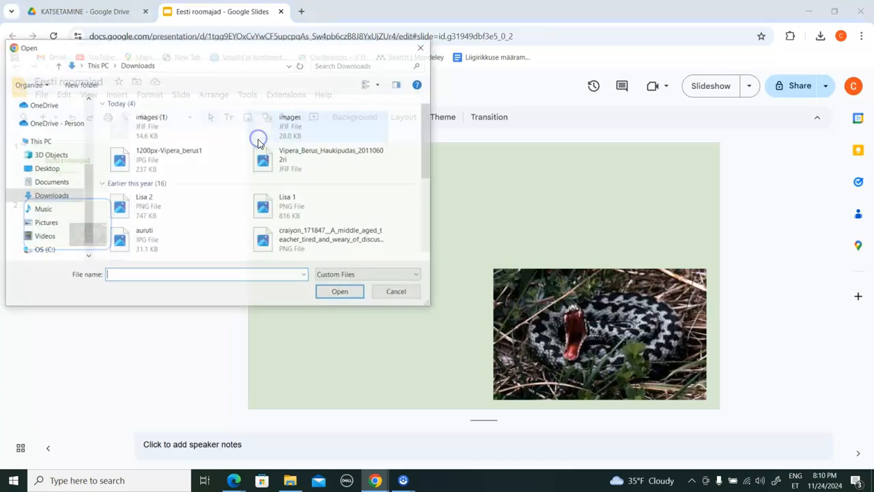
left_click(259, 123)
left_click(339, 293)
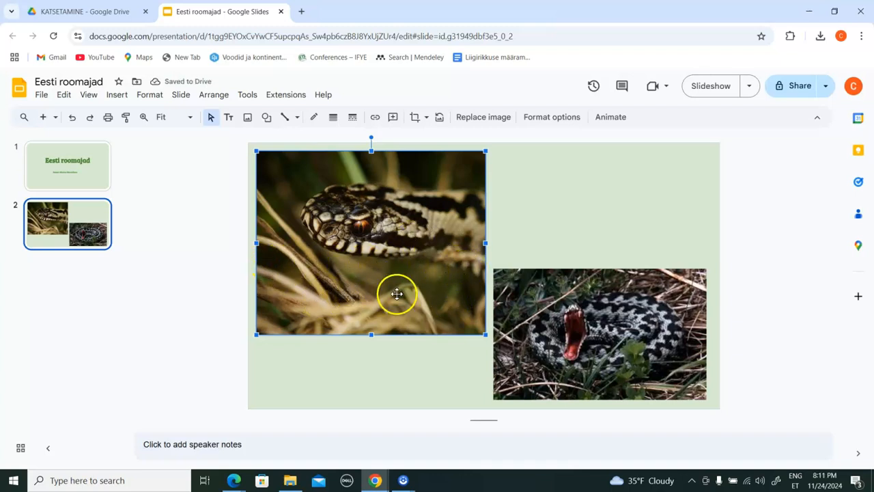
Crop the snake-head picture, trimming a narrow strip off its left side and the lower third below the snake's head.
left_click(623, 349)
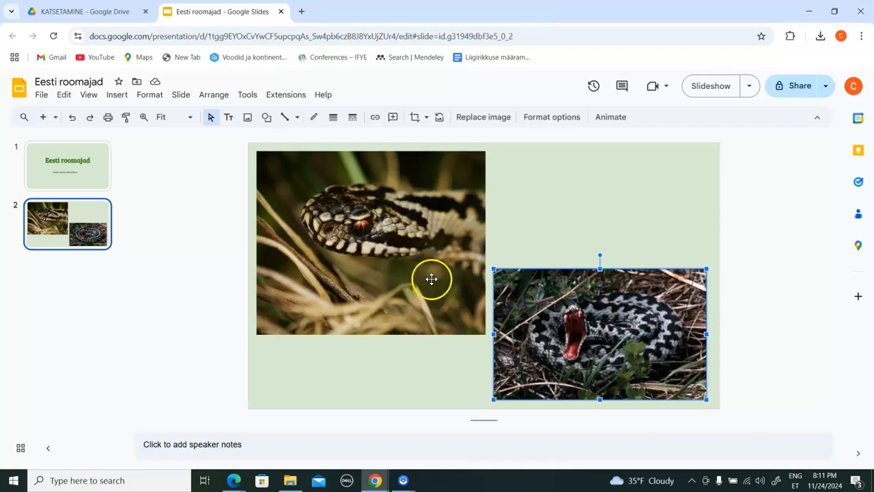
left_click(295, 172)
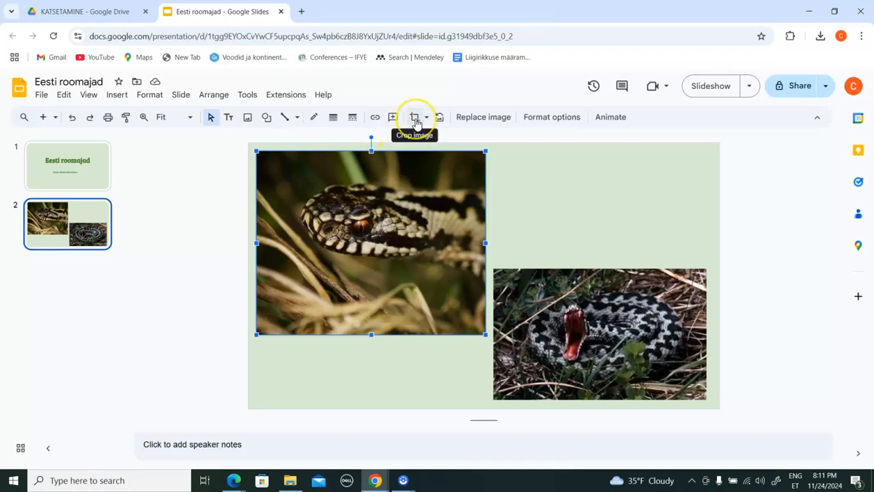
left_click(639, 191)
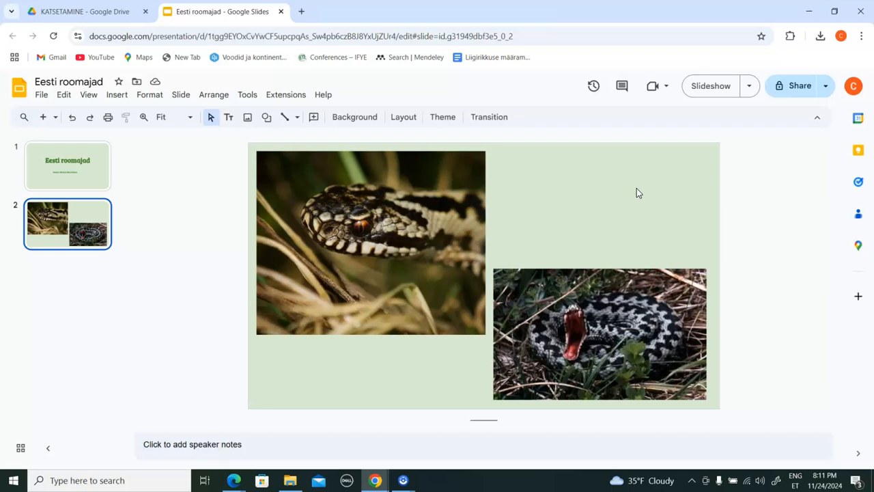
left_click(396, 182)
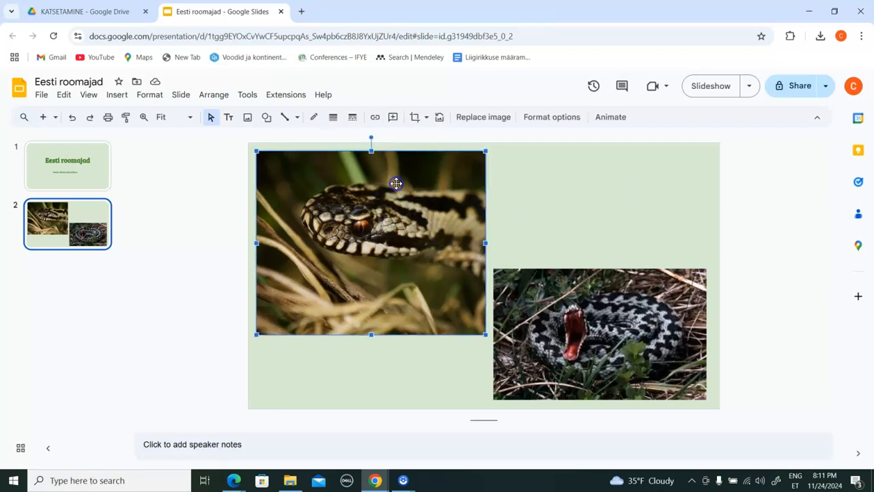
left_click(415, 120)
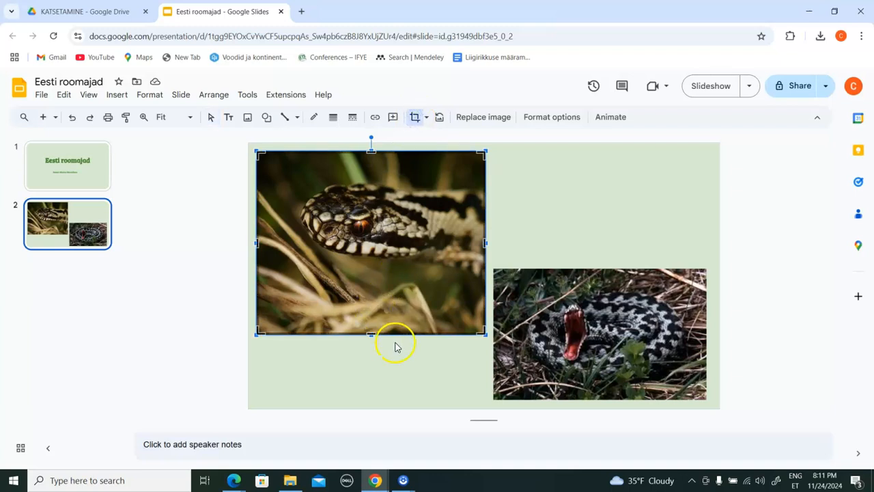
left_click_drag(257, 243, 285, 244)
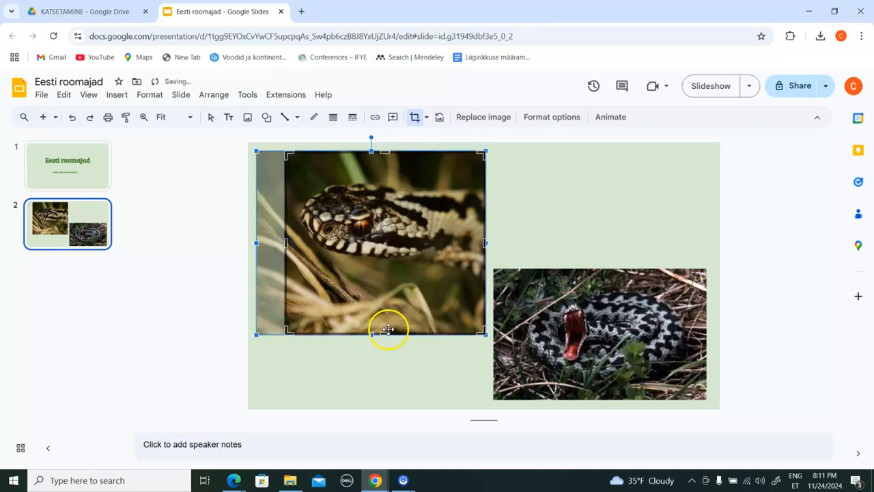
left_click_drag(386, 333, 386, 269)
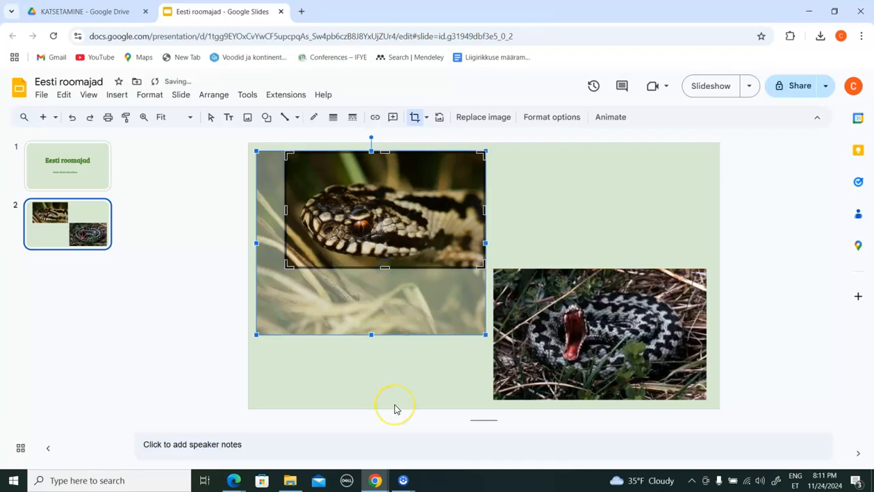
key("Return")
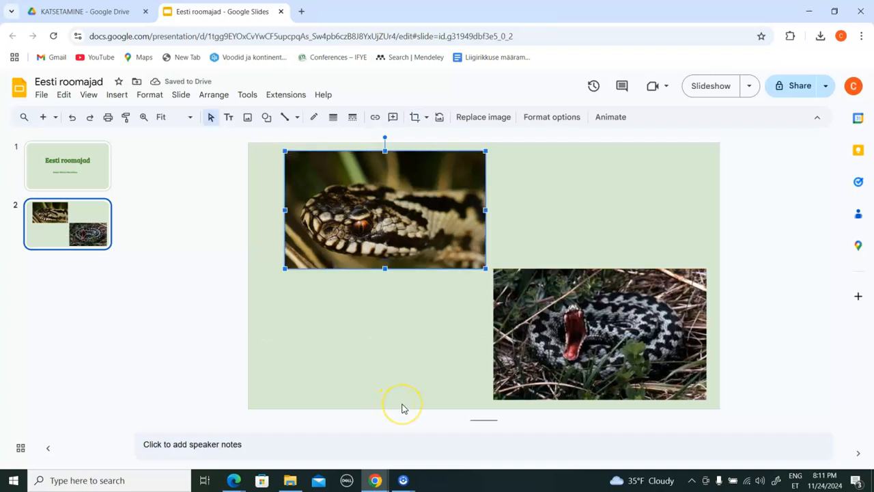
Add two text boxes: "Harilik Rästik" above the coiled snake and "Rästik on mürgine. Rästik on kõigusoojane." below the snake-head picture.
left_click(229, 117)
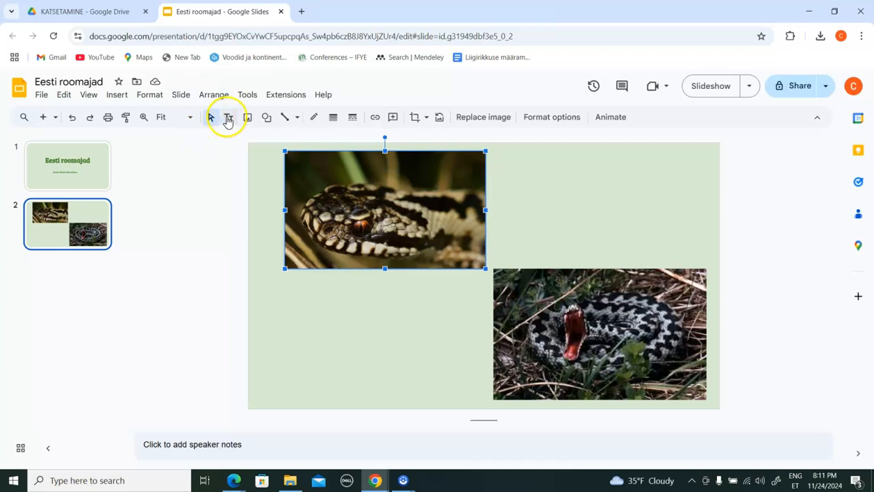
left_click_drag(524, 171, 670, 219)
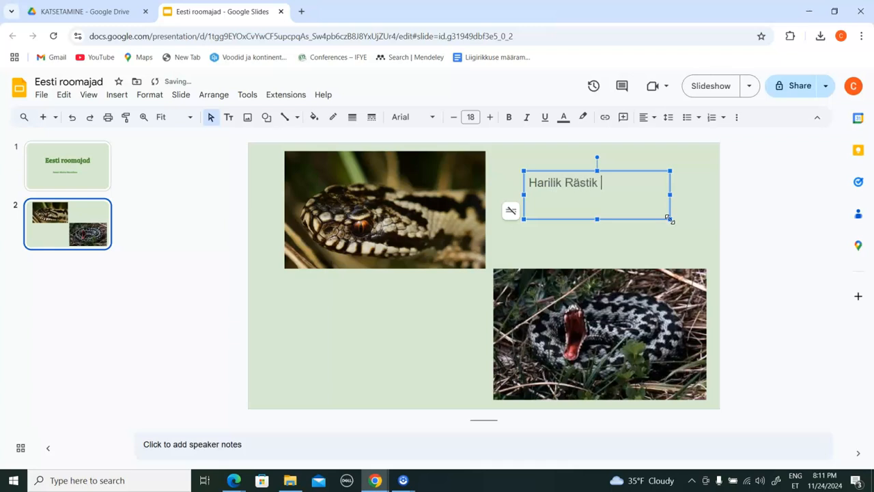
left_click(225, 118)
left_click_drag(271, 299, 460, 379)
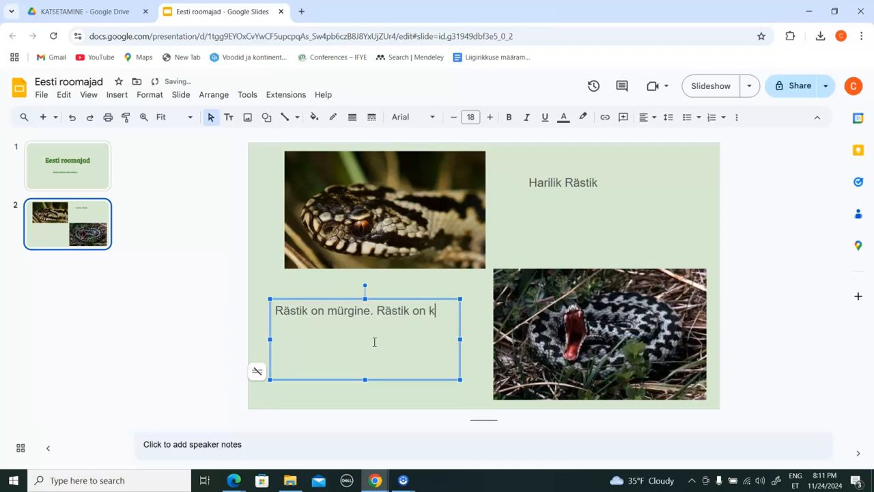
type("gusoojane.")
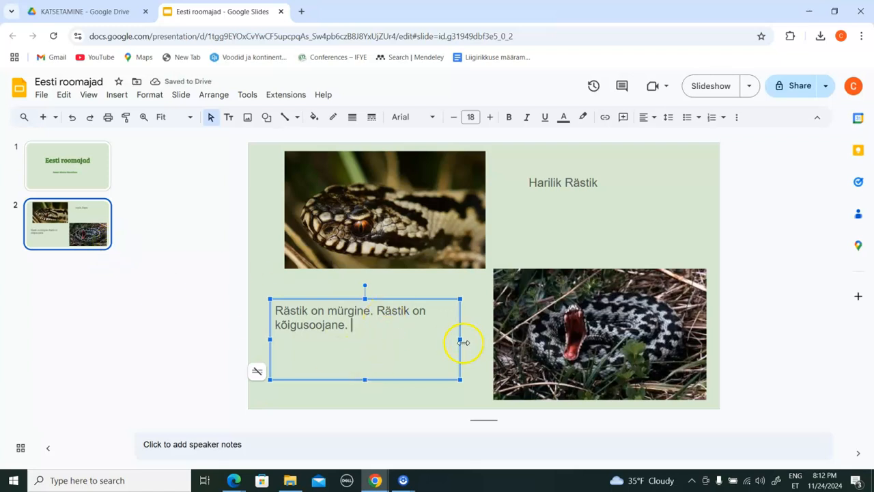
Check the title slide's font and format the description text below the snake-head picture in matching Bree Serif, size 21.
left_click(95, 185)
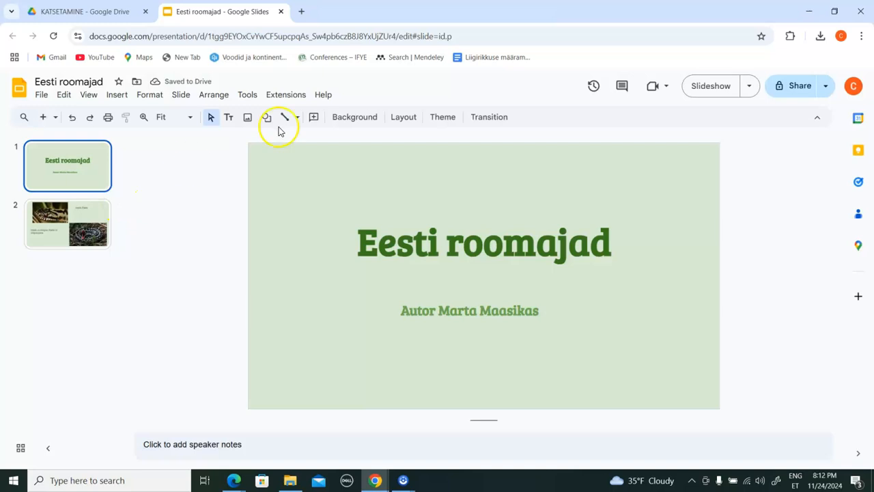
left_click(399, 242)
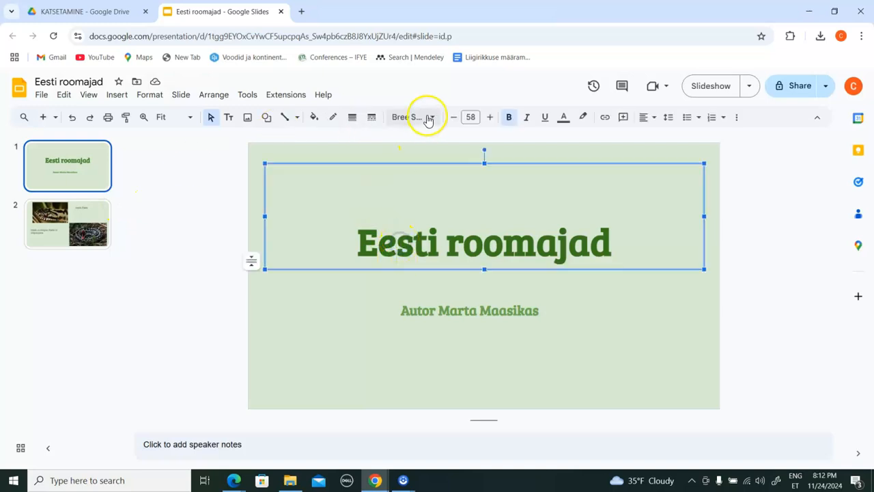
left_click(75, 224)
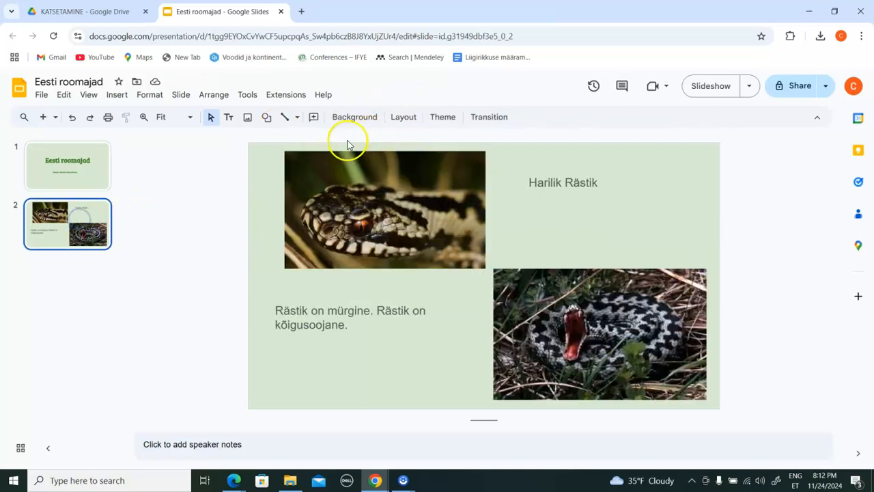
left_click(323, 336)
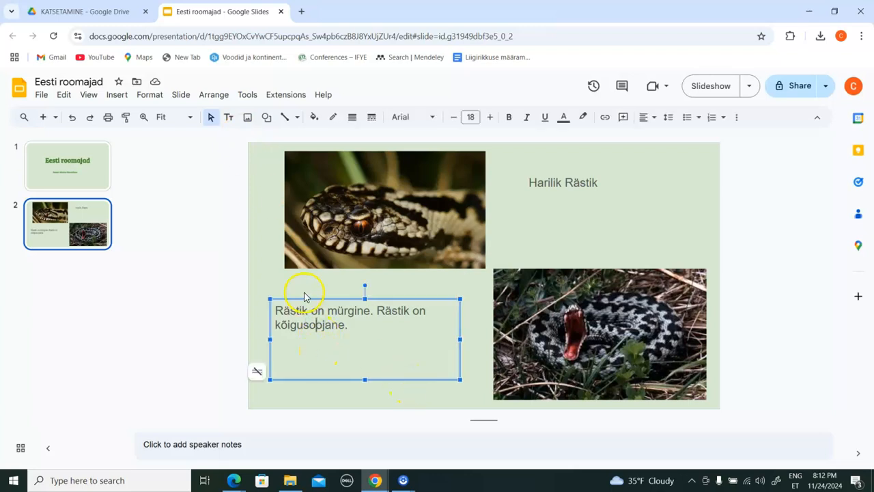
left_click_drag(368, 355, 275, 310)
left_click(414, 118)
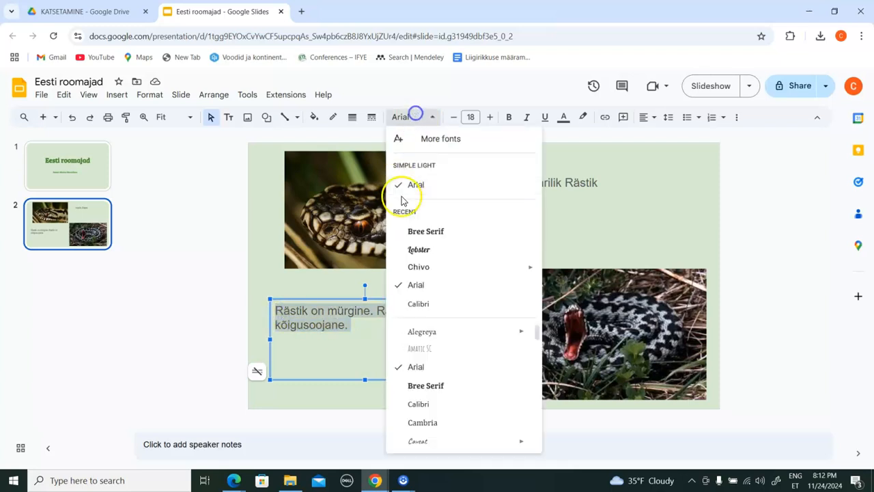
left_click(440, 233)
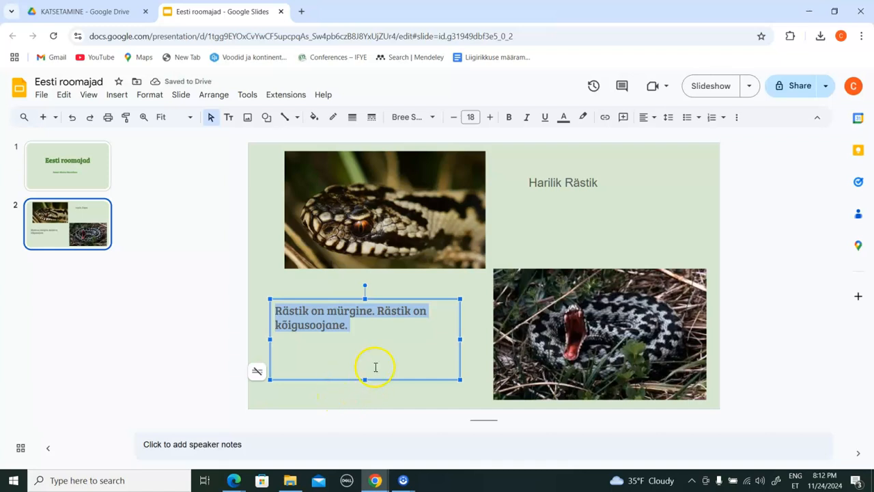
left_click(490, 118)
left_click(492, 118)
left_click(491, 118)
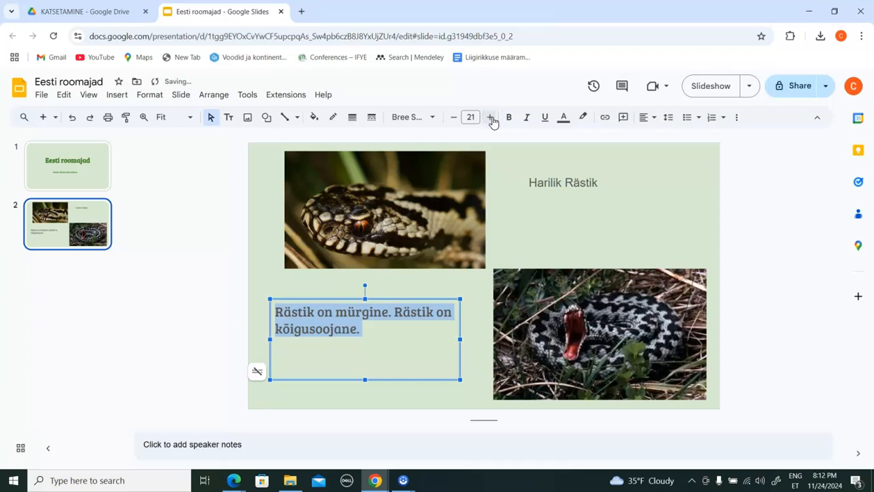
Increase the font size of the "Harilik Rästik" heading to 25.
left_click(529, 230)
left_click(586, 179)
triple_click(554, 187)
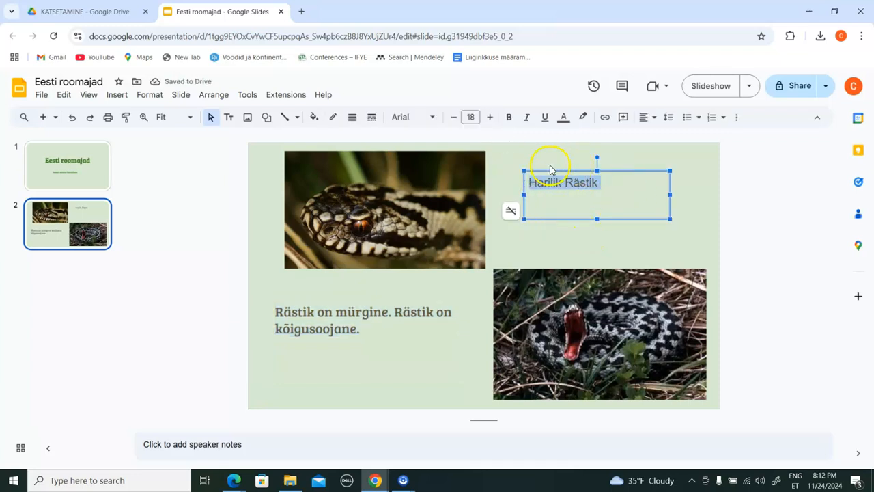
left_click(491, 117)
left_click(491, 118)
left_click(490, 117)
left_click(490, 117)
left_click(491, 117)
left_click(490, 118)
left_click(491, 117)
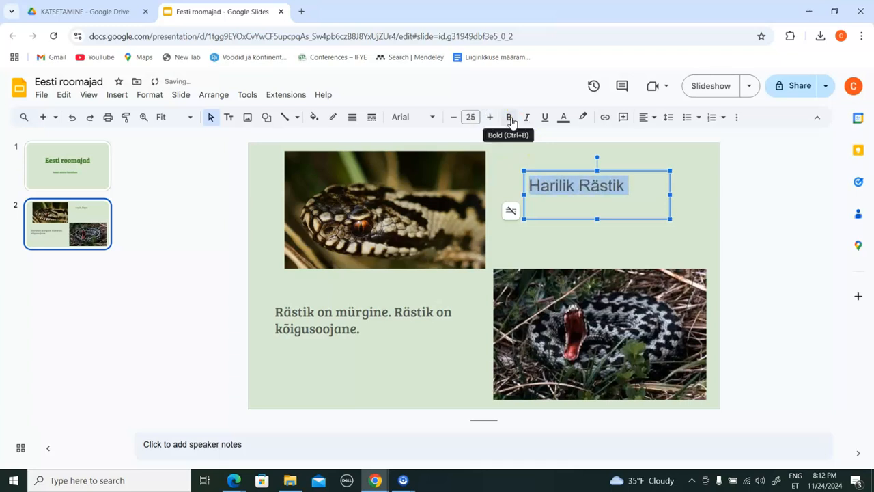
Make the "Harilik Rästik" heading bold and colour its text black.
left_click(509, 118)
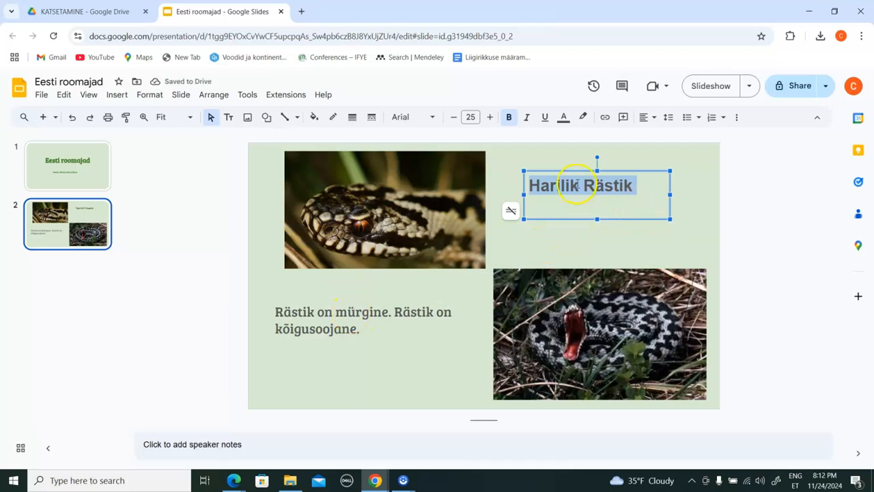
left_click(564, 118)
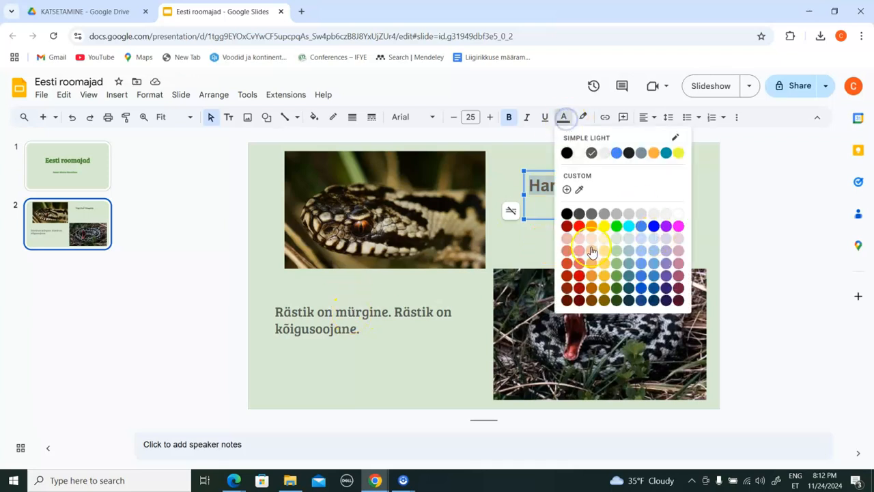
left_click(567, 214)
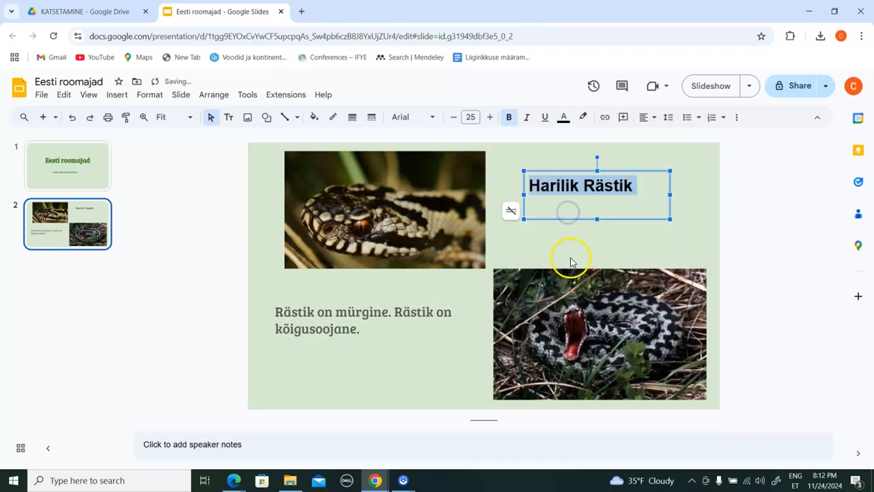
left_click(570, 251)
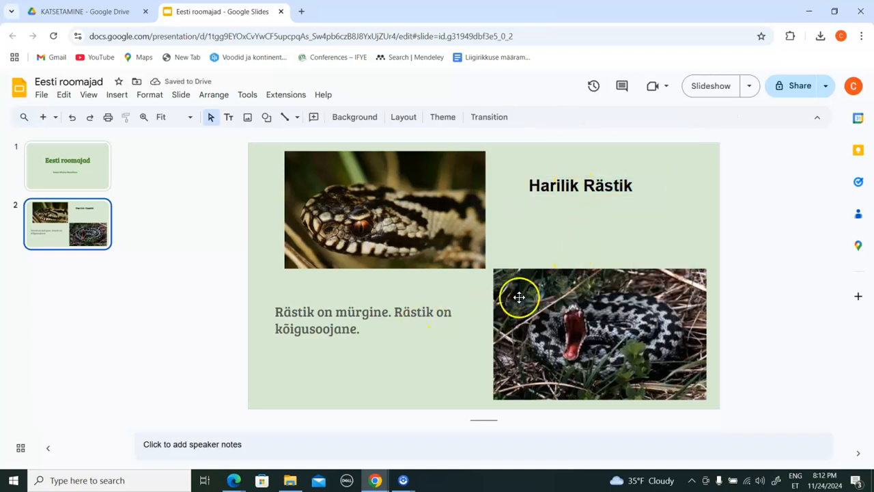
Move the "Harilik Rästik" text box slightly to the right, keeping it above the coiled snake picture.
left_click(580, 178)
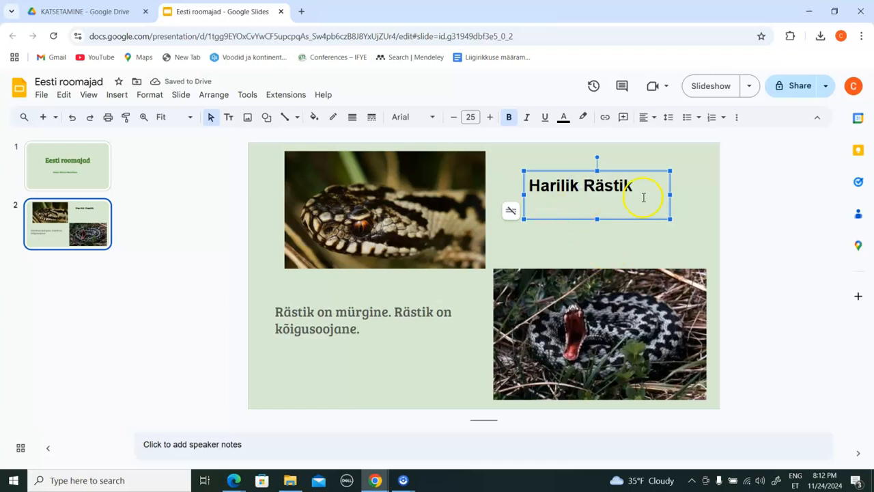
left_click(673, 247)
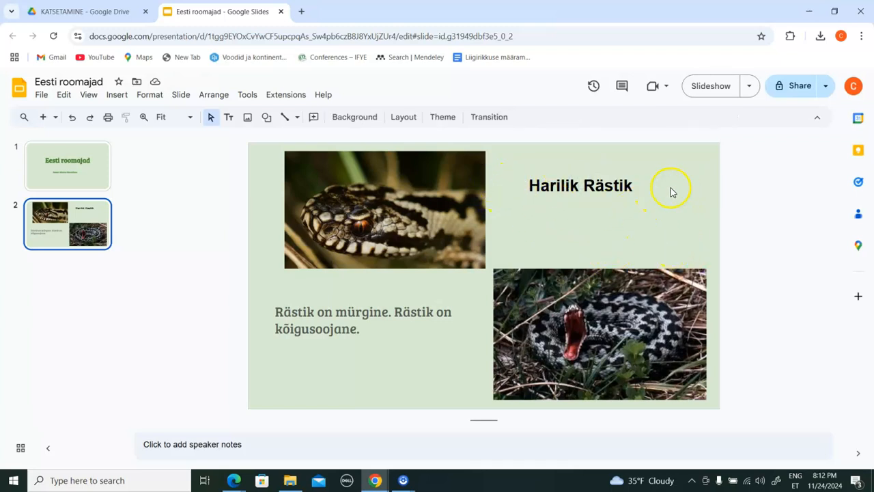
left_click(591, 190)
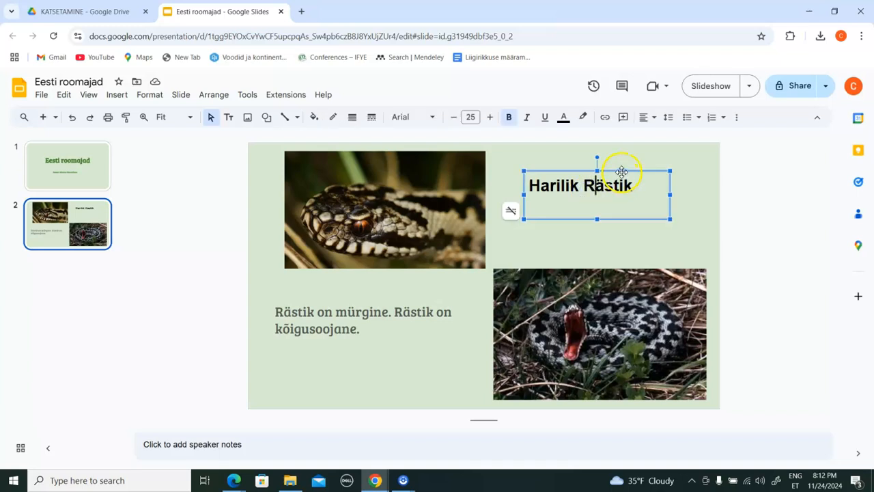
left_click_drag(630, 172, 644, 171)
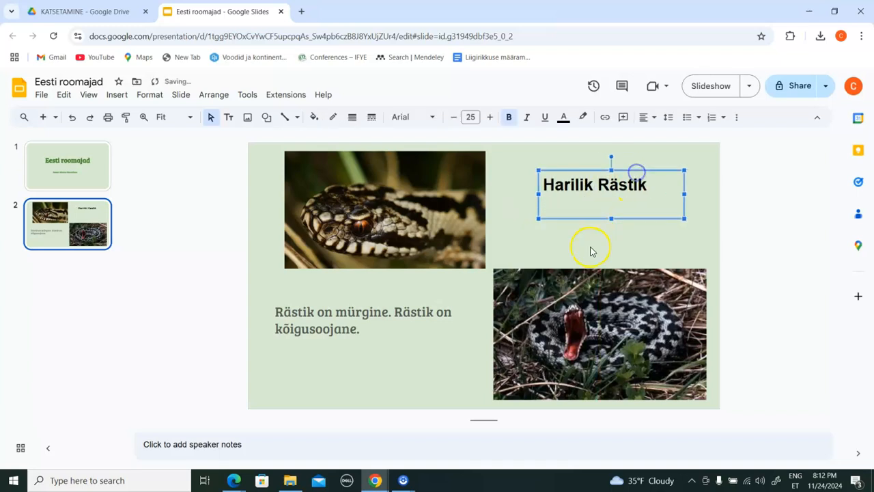
left_click(591, 247)
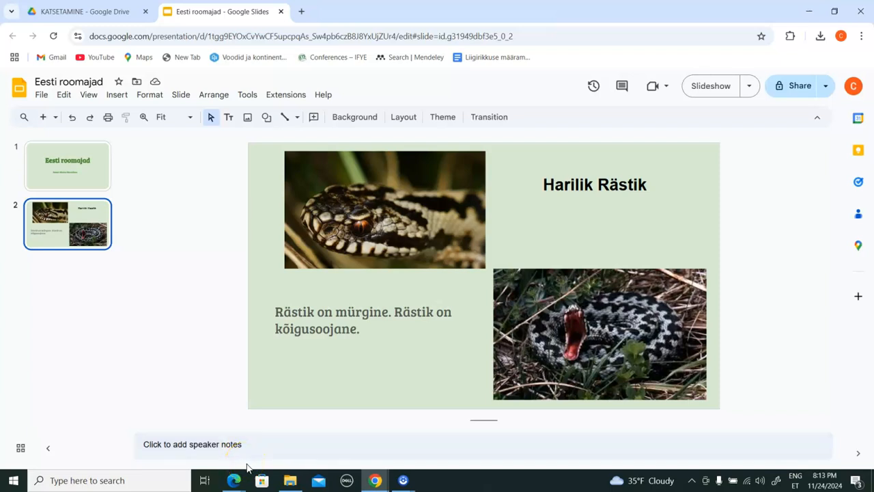
mouse_move(239, 474)
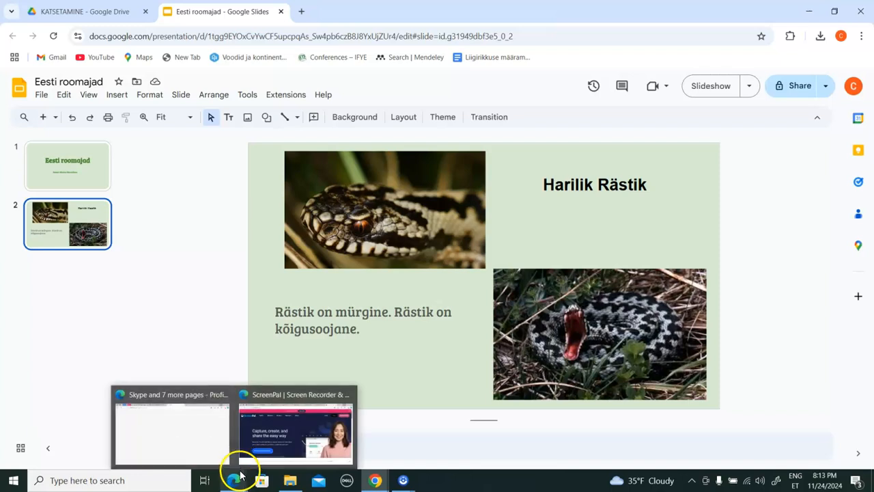